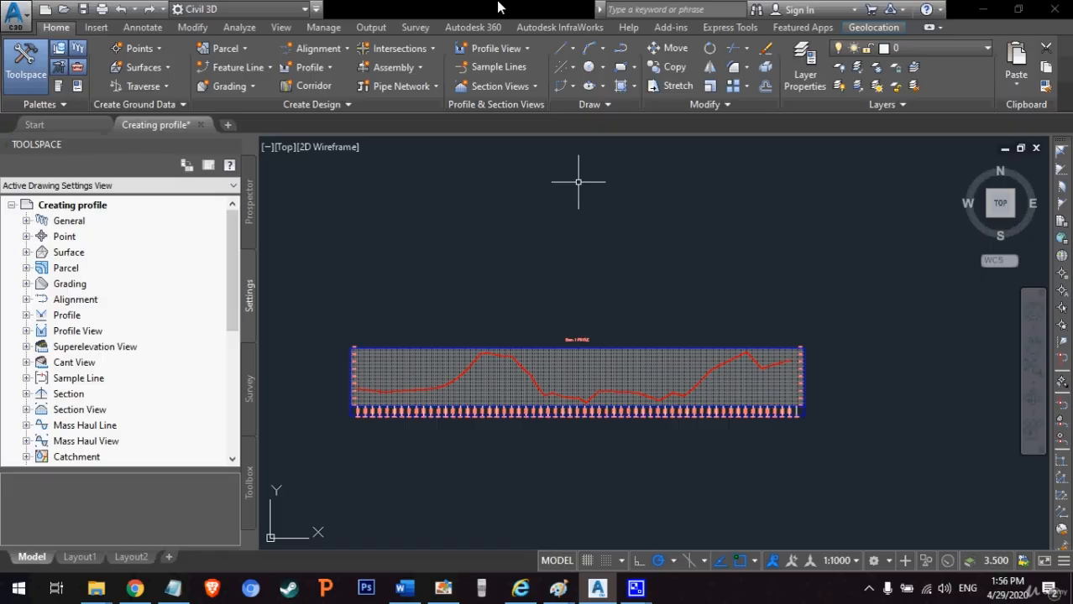
Step: Edit the profile view style to clip both the vertical and the horizontal grid to the profile
click(406, 366)
right_click(405, 366)
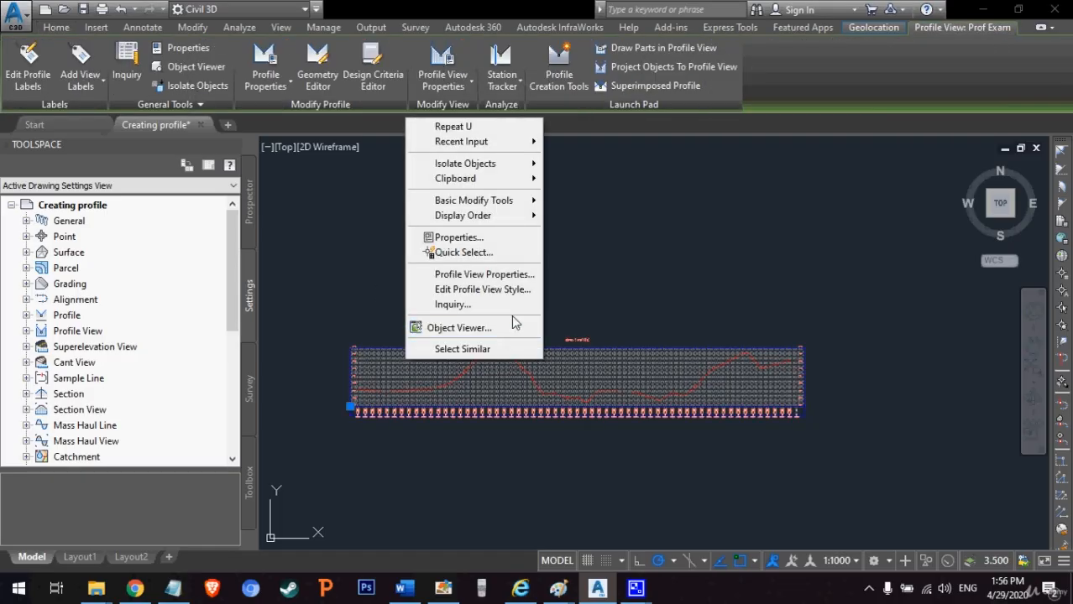
click(487, 289)
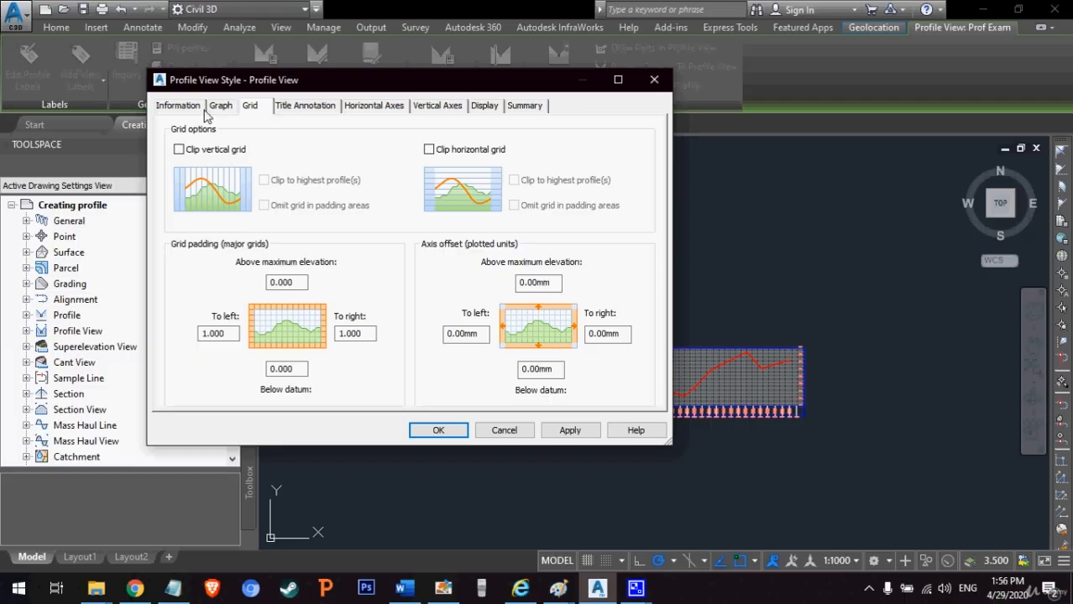
click(204, 151)
click(456, 152)
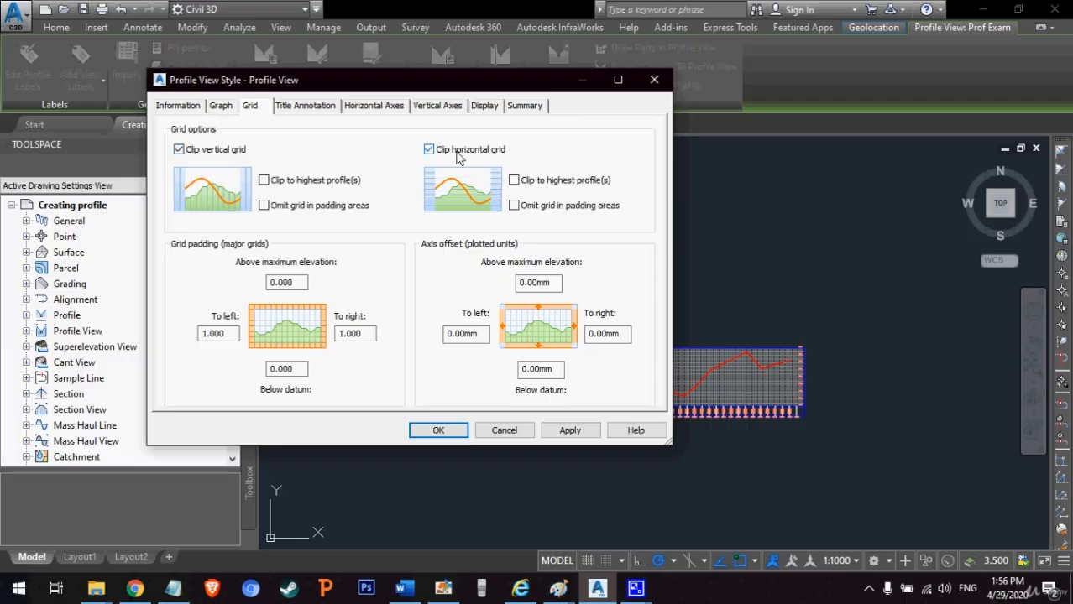
click(457, 428)
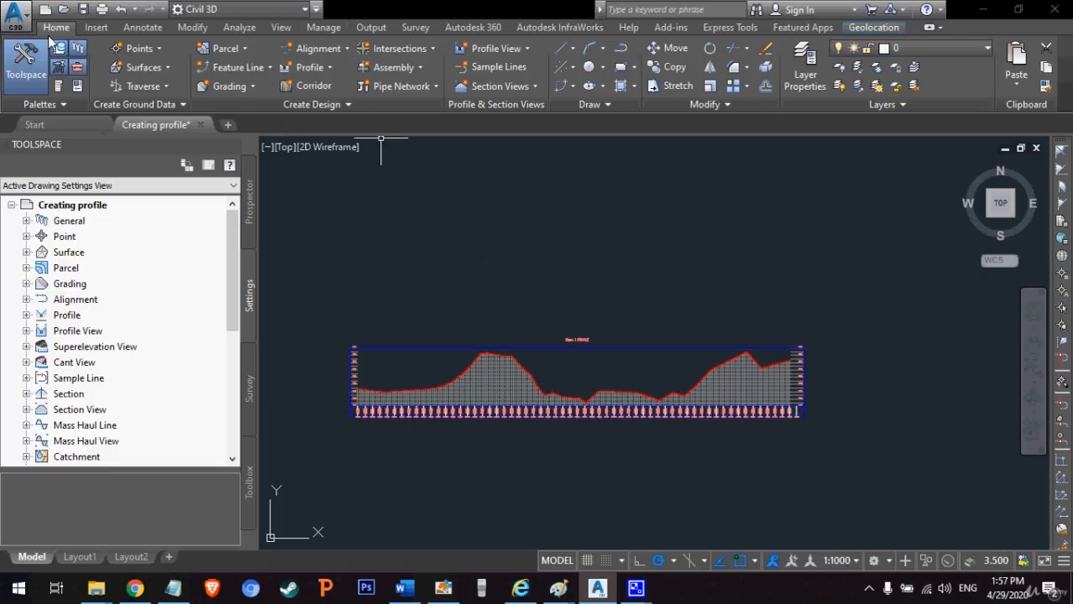
Step: Start a layout profile on the existing profile view, naming it VEXAM and enabling criteria-based design
click(309, 68)
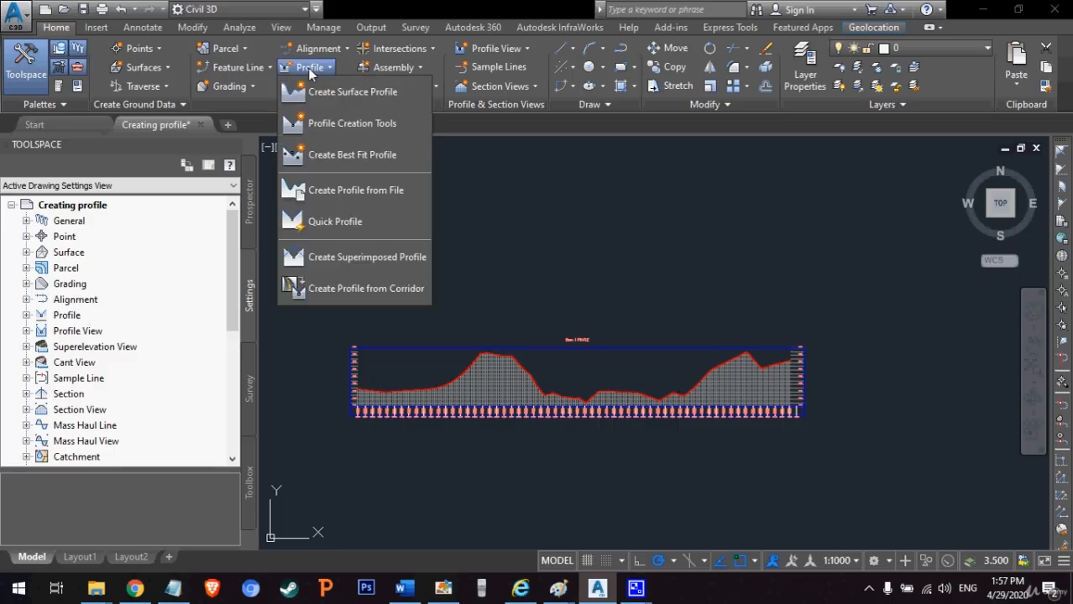
click(345, 123)
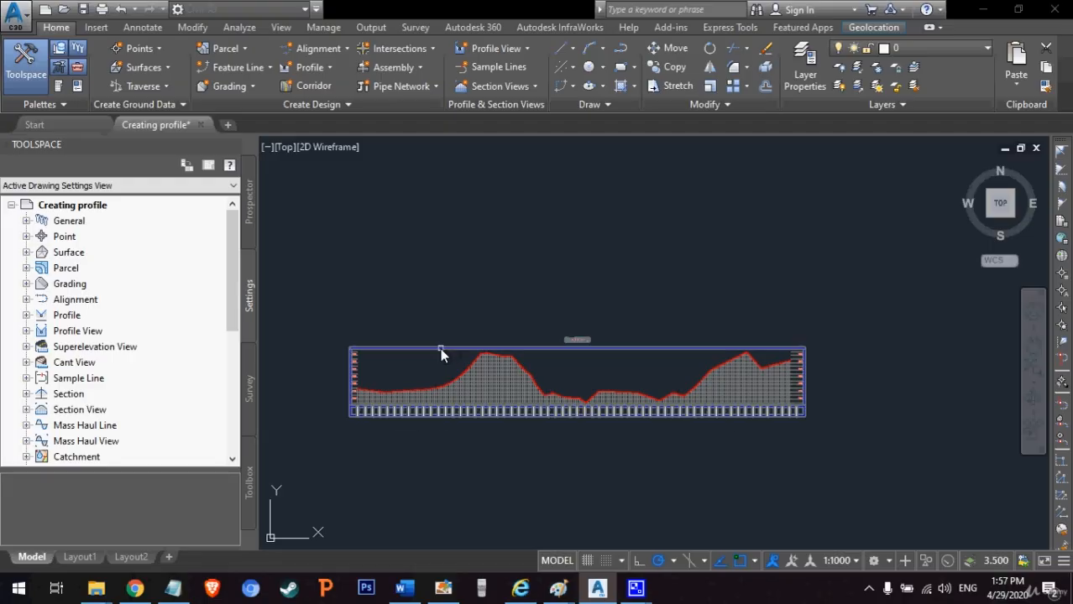
click(442, 353)
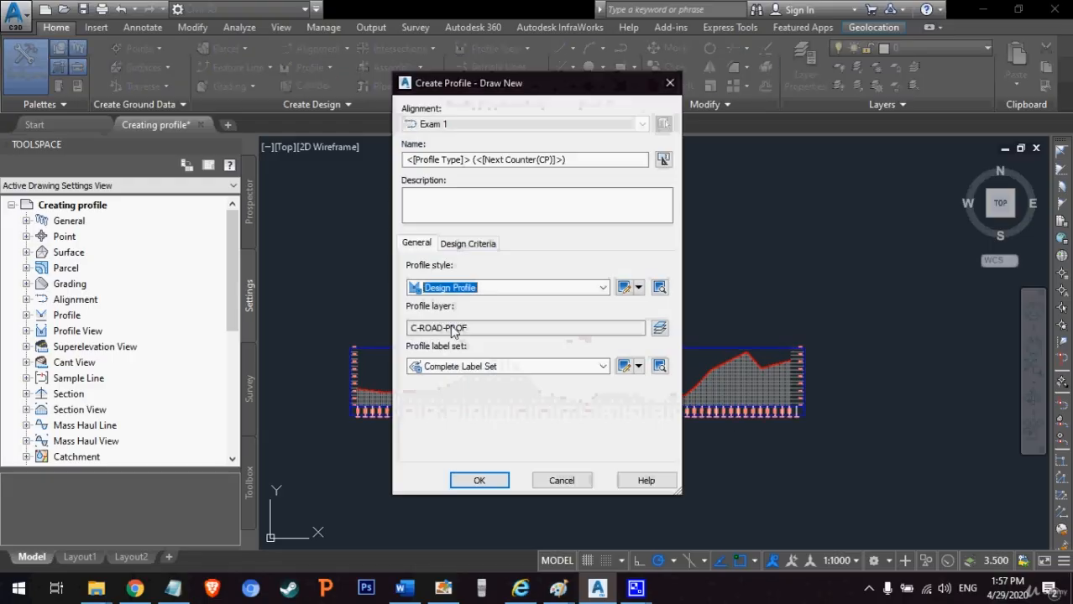
click(477, 243)
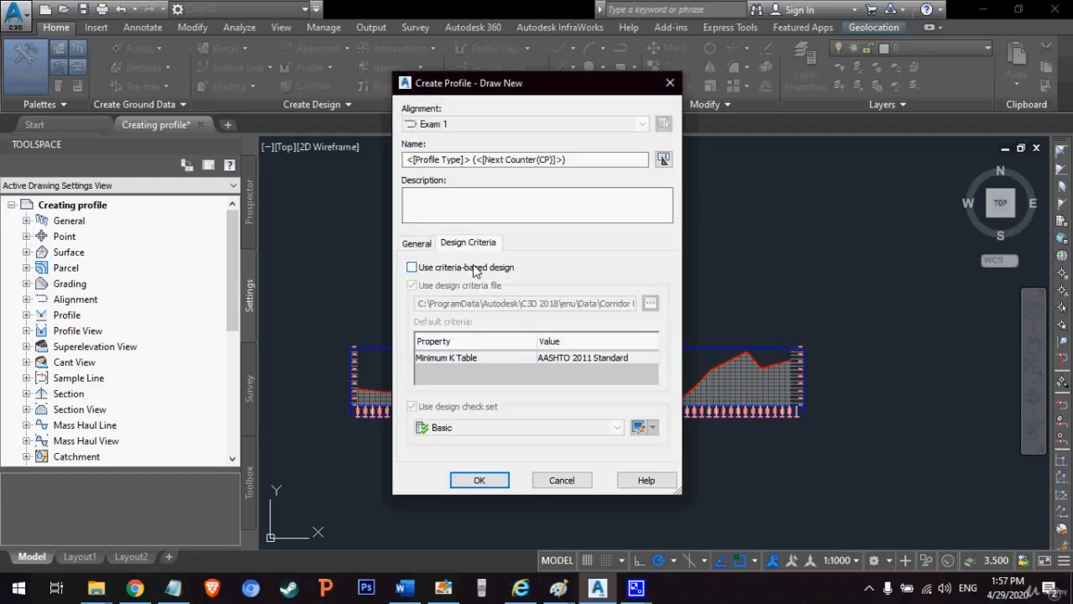
click(475, 268)
drag(569, 160, 395, 194)
text(V)
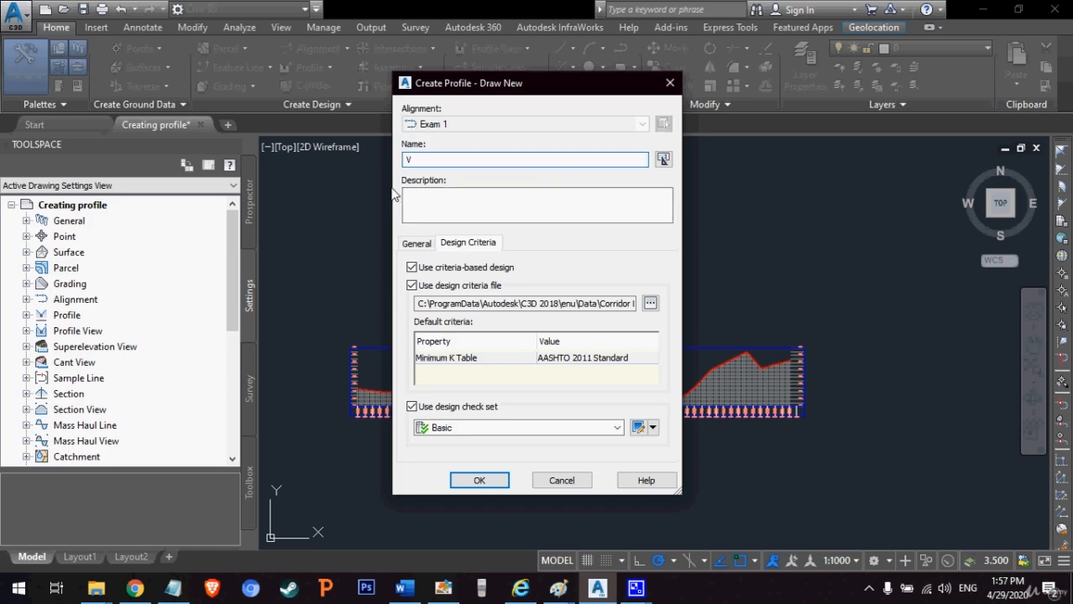
text(EXAM)
Step: Use the Autodesk Civil 3D Metric (2004) Roadway Design Standards.xml criteria file and create the profile
click(650, 303)
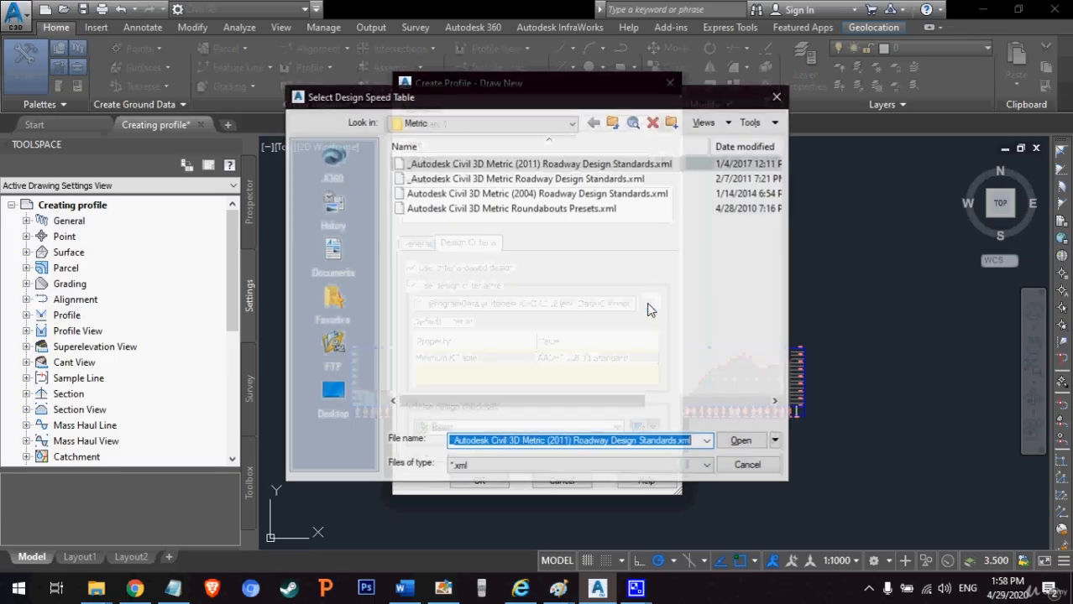
click(556, 195)
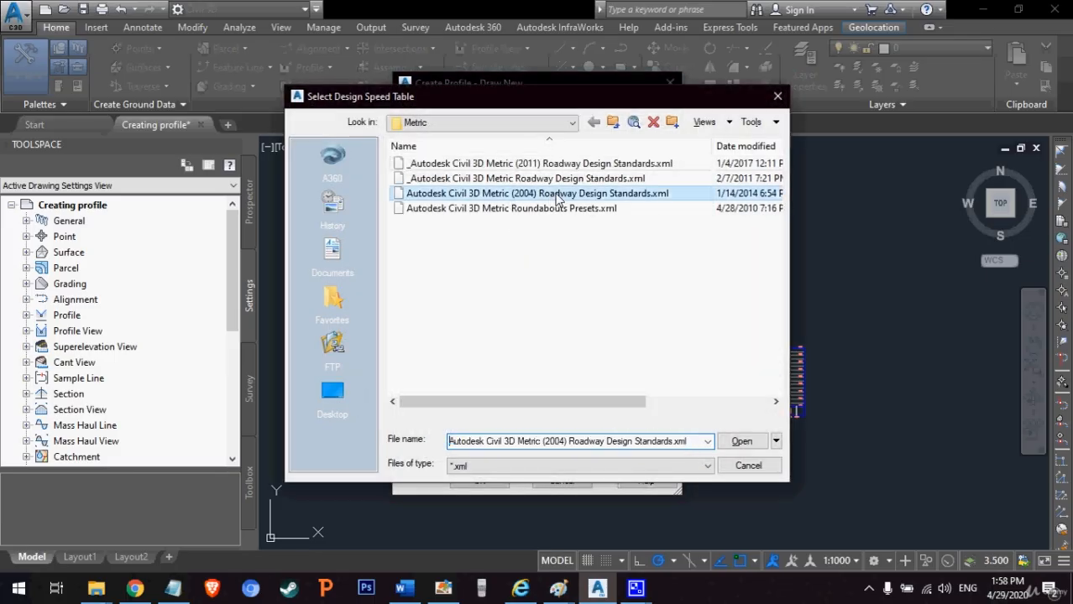
click(743, 441)
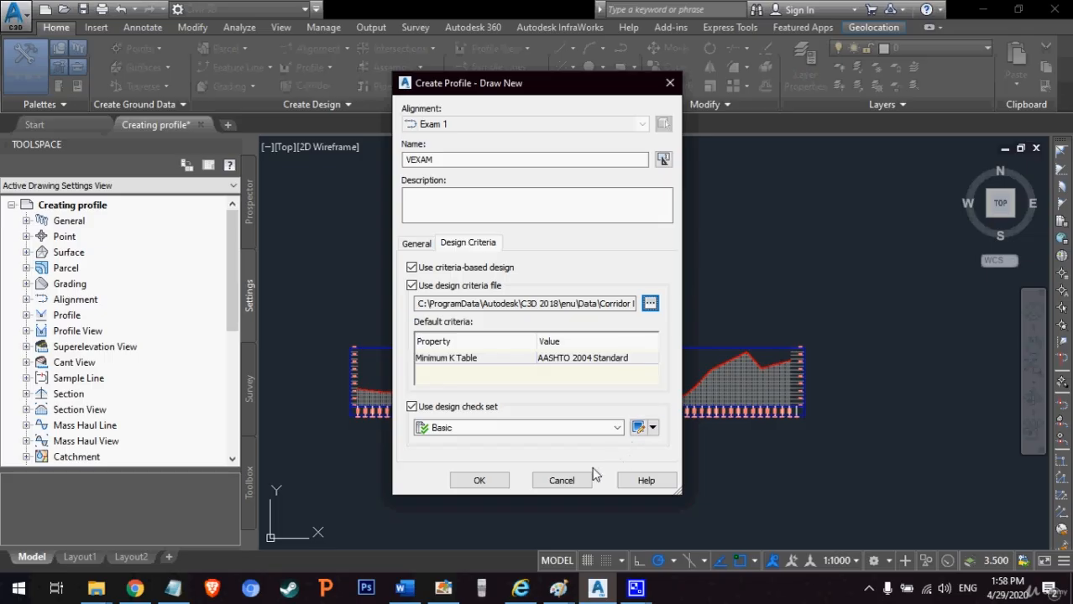
click(505, 480)
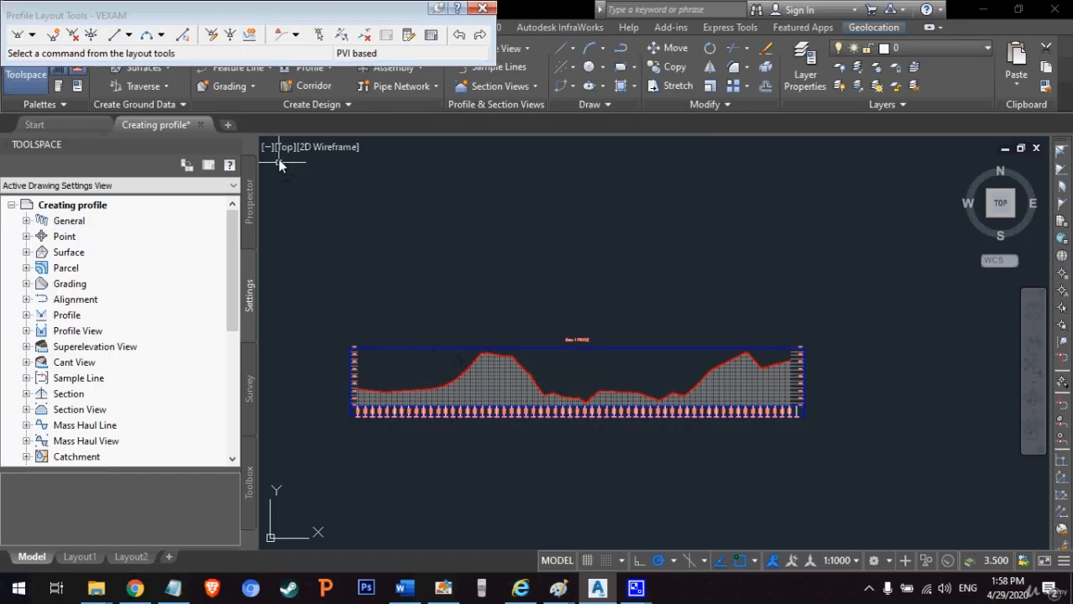
Step: Start Draw Tangents With Curves for VEXAM at the ground profile's first endpoint, between elevations 776 and 778
drag(220, 17, 230, 37)
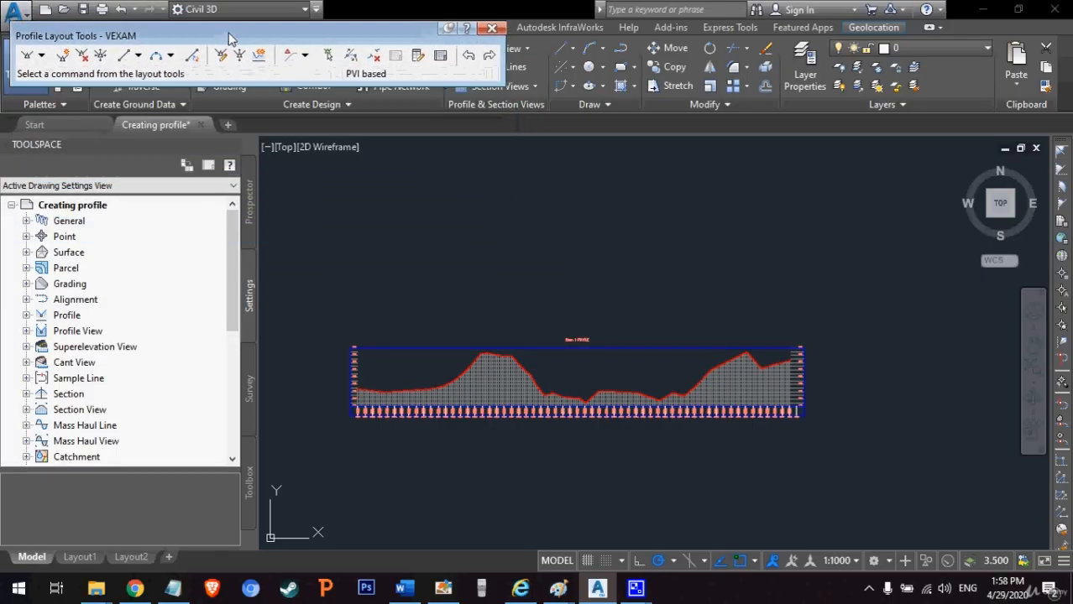
click(41, 55)
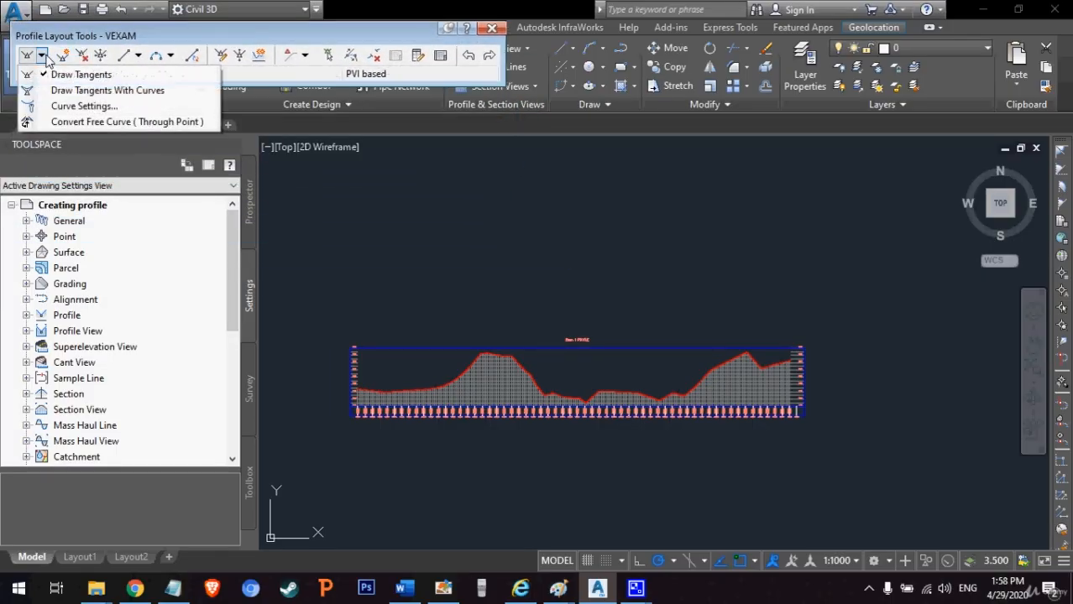
click(91, 93)
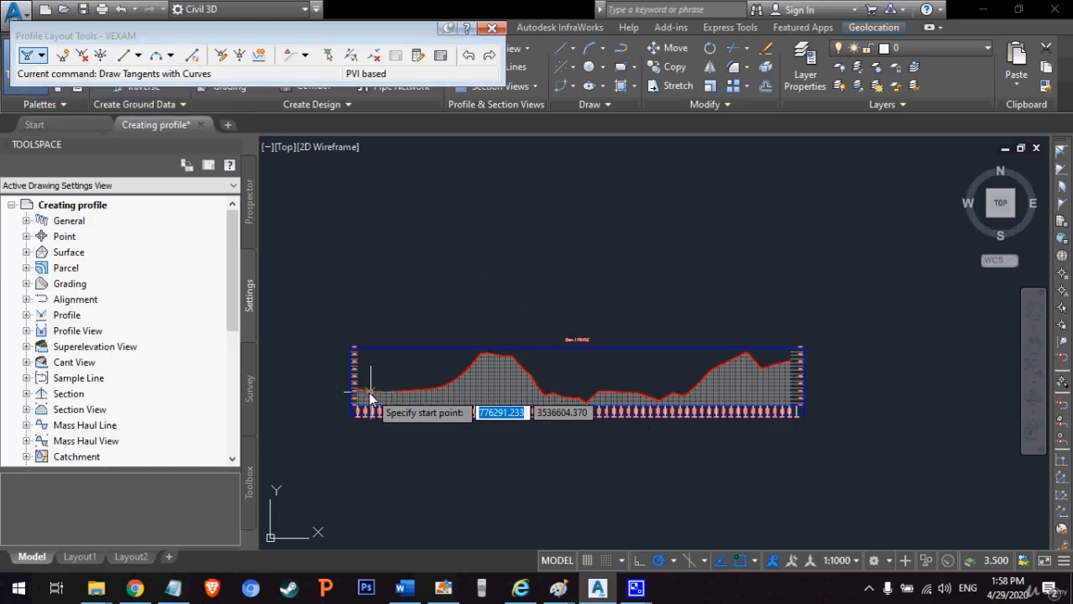
scroll(357, 390, up, 2)
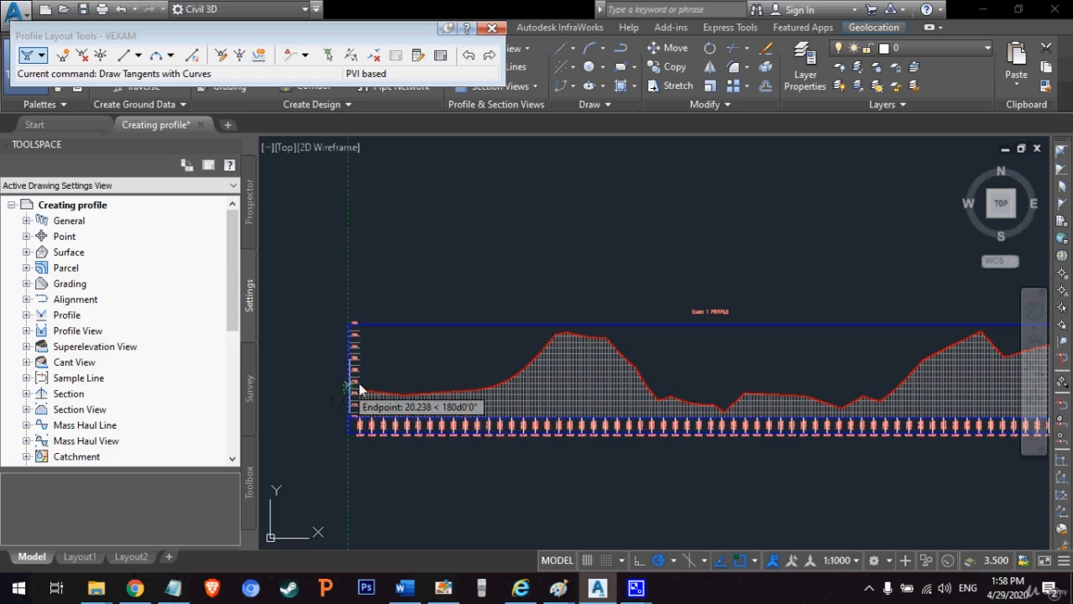
scroll(359, 391, up, 3)
scroll(348, 395, up, 2)
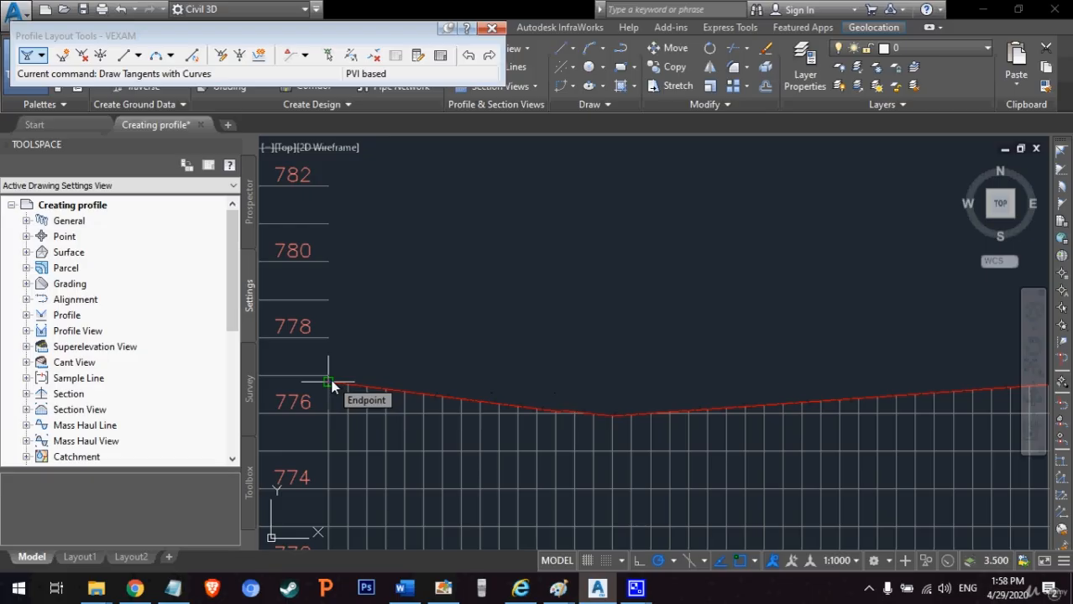
click(331, 384)
Step: Place VEXAM tangent points at the first low, the foot of the first hill, partway up its slope and on its crest
scroll(597, 369, down, 5)
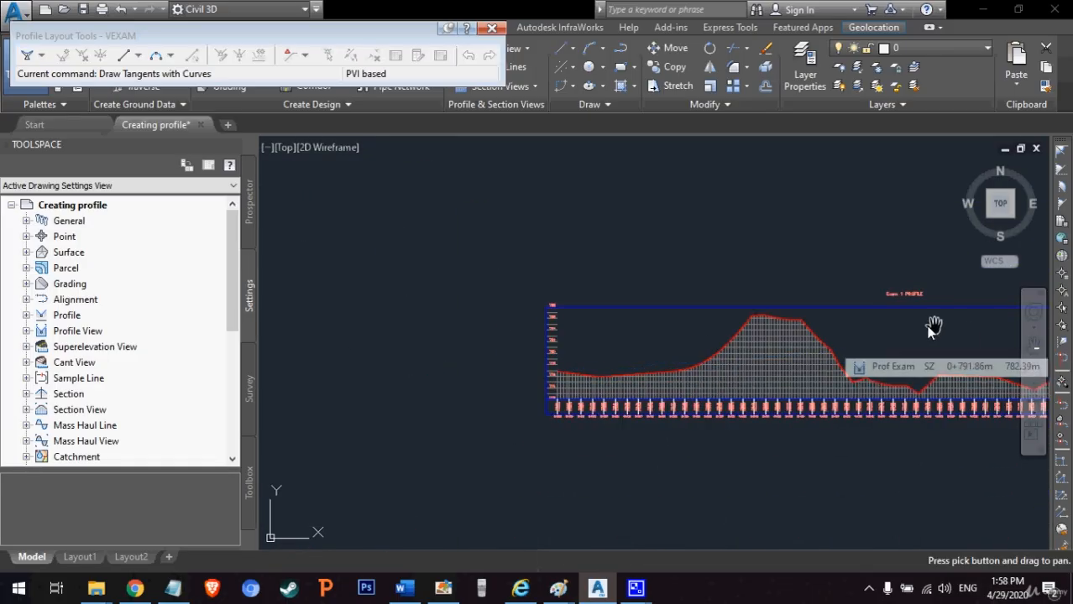
middle_drag(934, 327, 744, 330)
drag(743, 330, 647, 324)
right_click(648, 329)
click(677, 339)
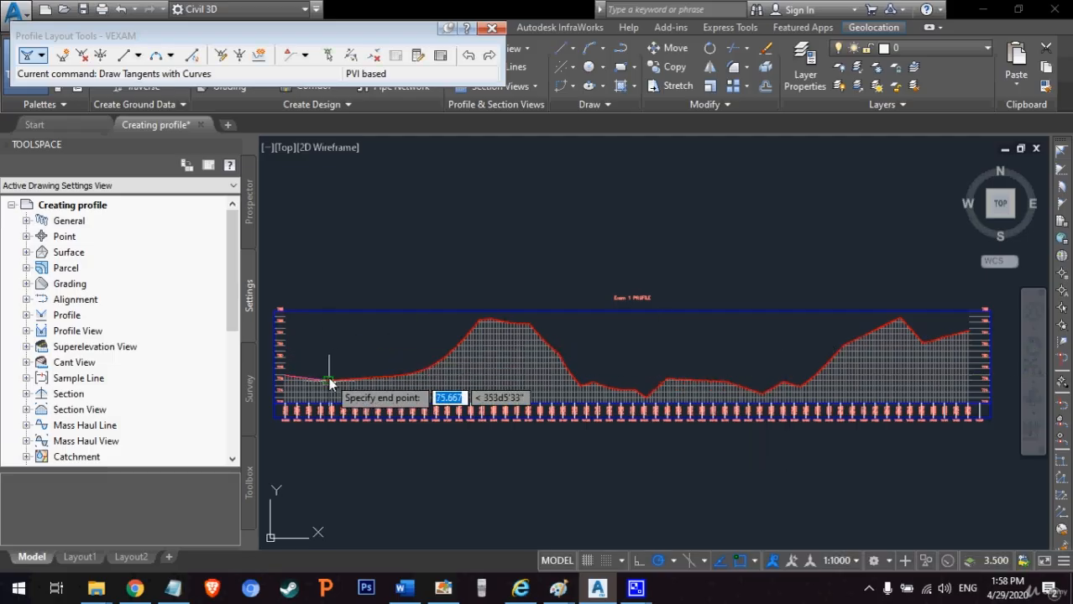
scroll(329, 383, up, 2)
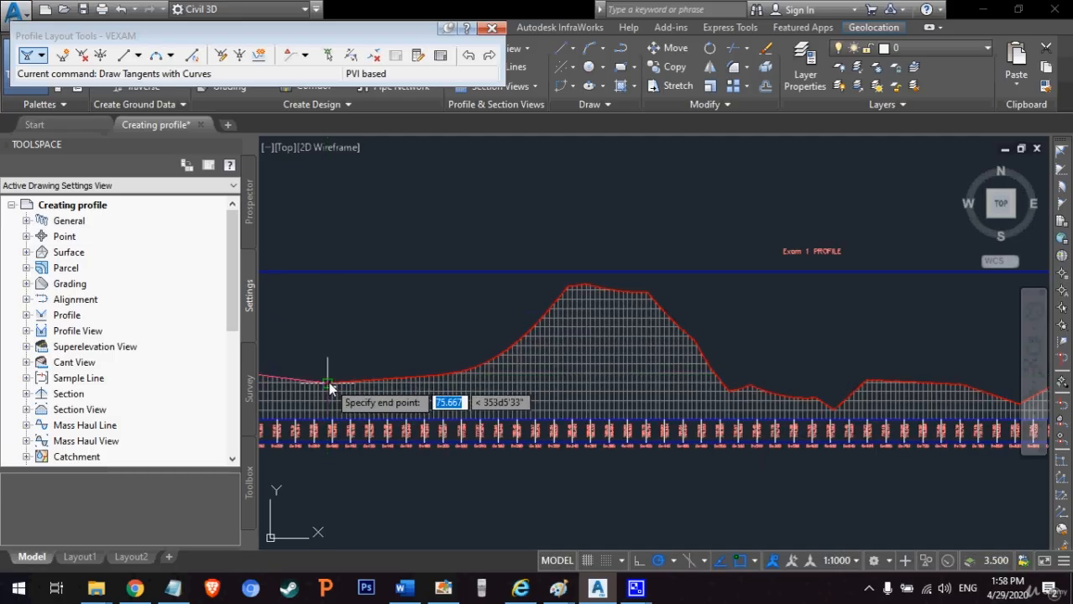
click(329, 386)
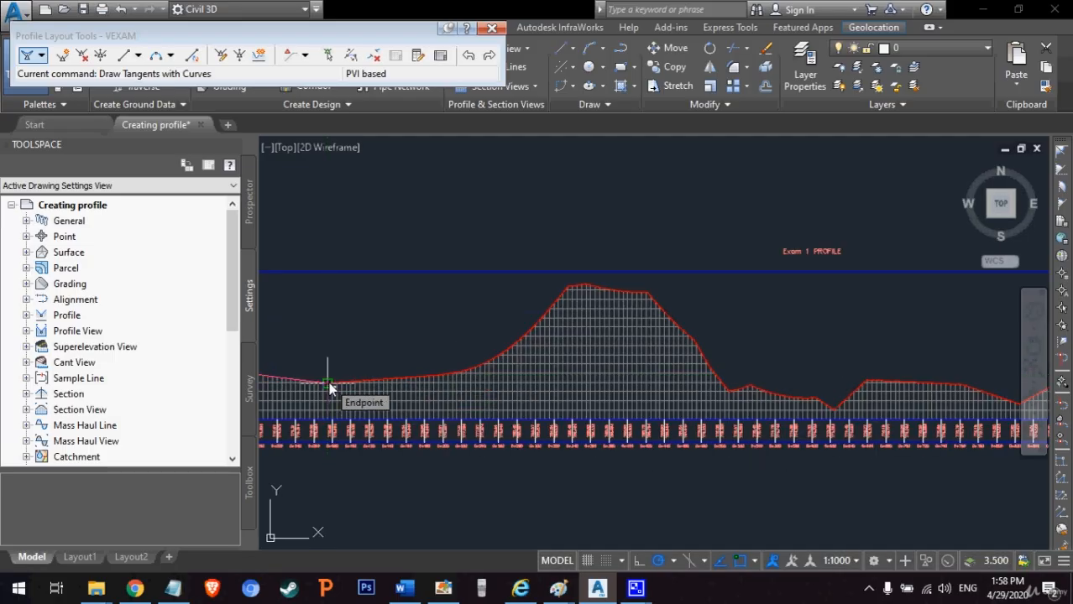
click(446, 373)
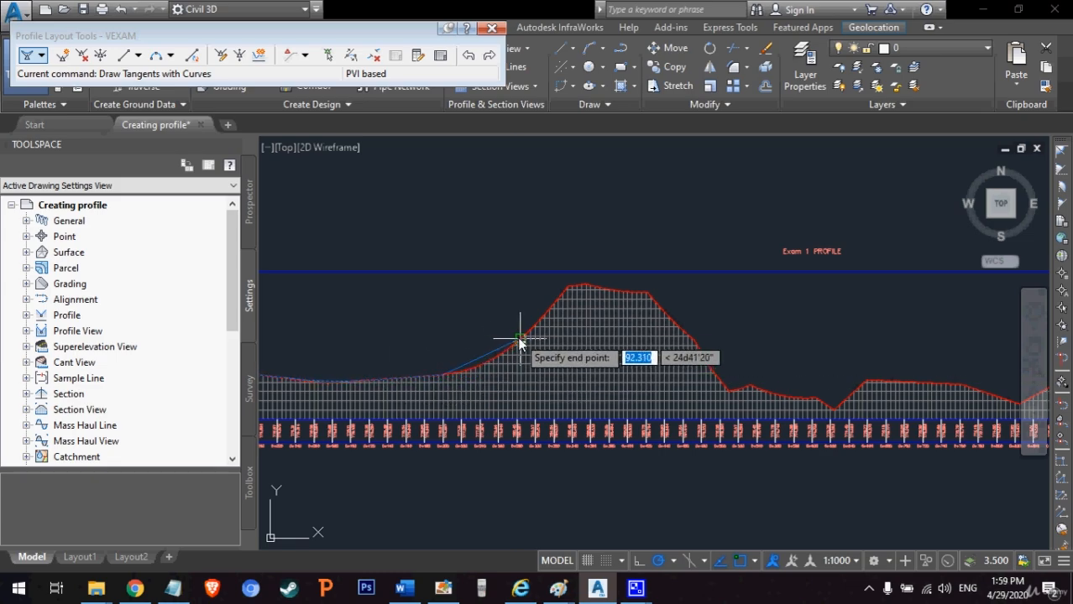
click(519, 341)
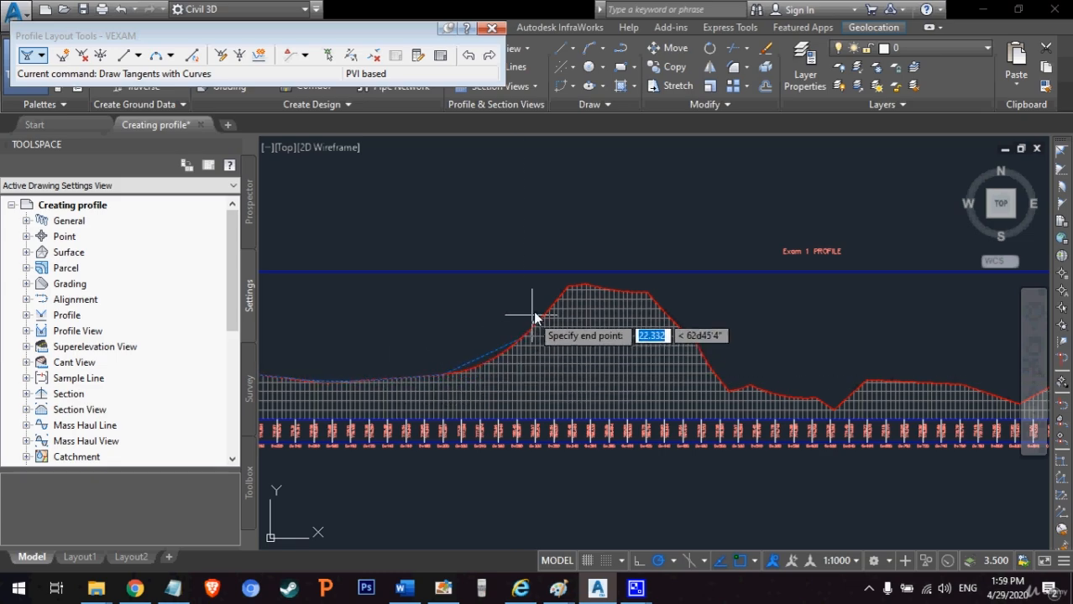
click(586, 289)
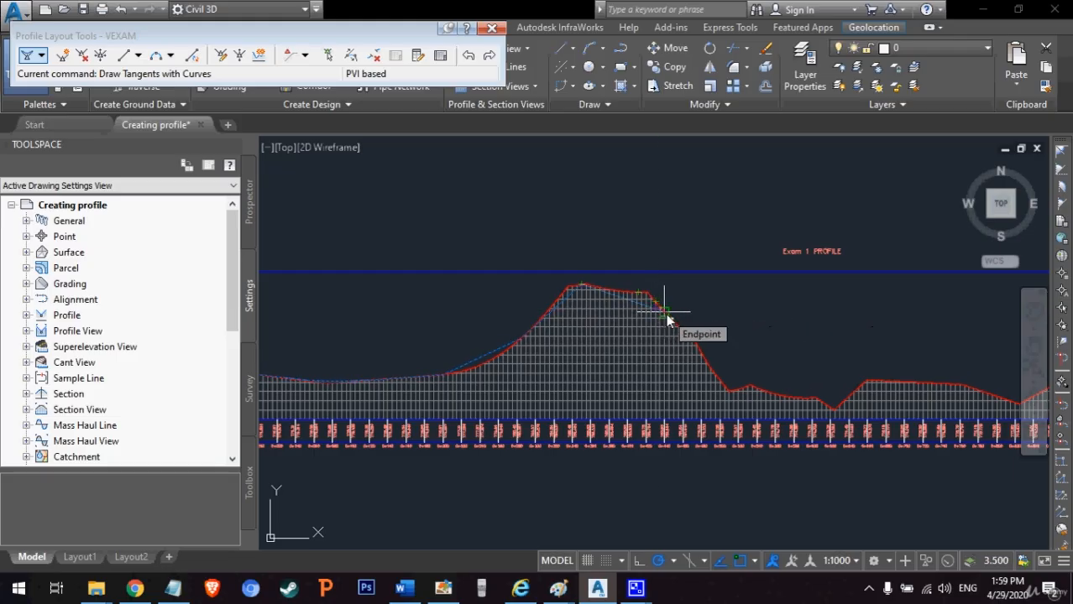
Step: Extend the VEXAM tangents from the crest down the far slope and across the valley beyond the first hill
click(665, 312)
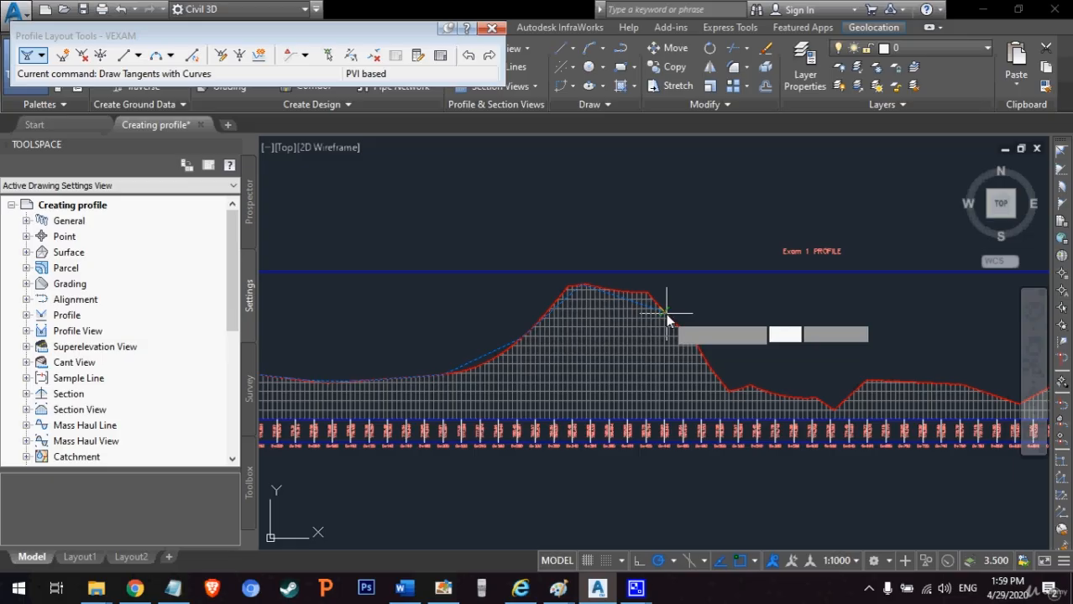
click(701, 348)
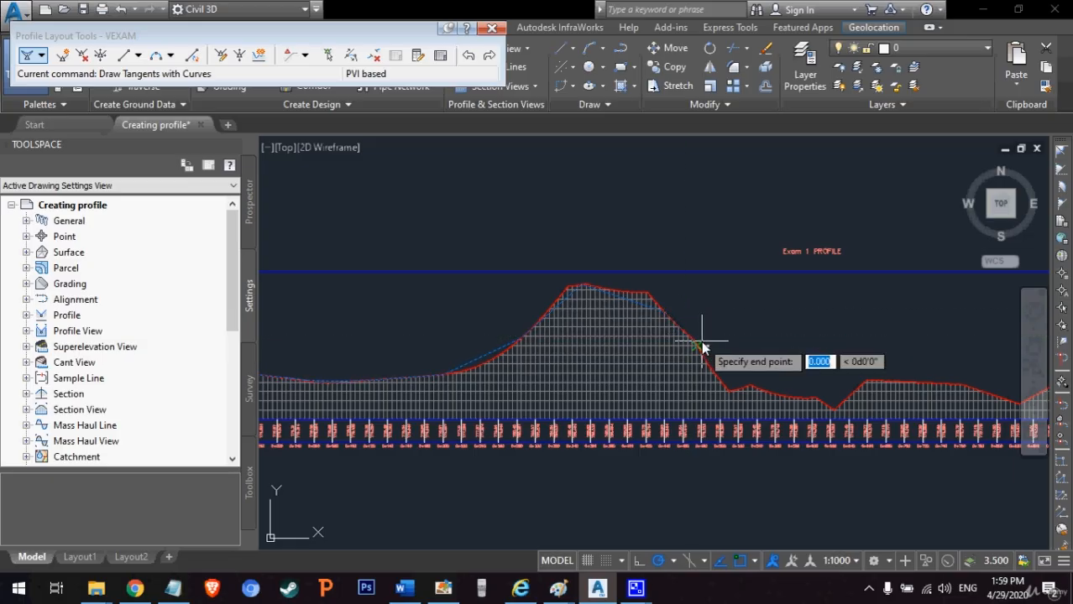
click(732, 374)
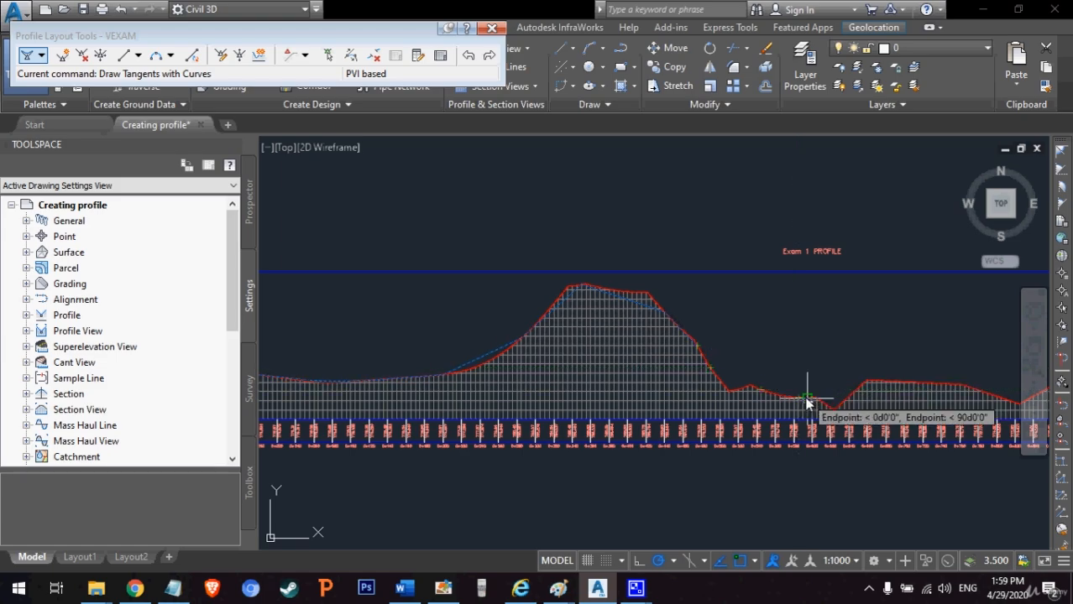
click(813, 402)
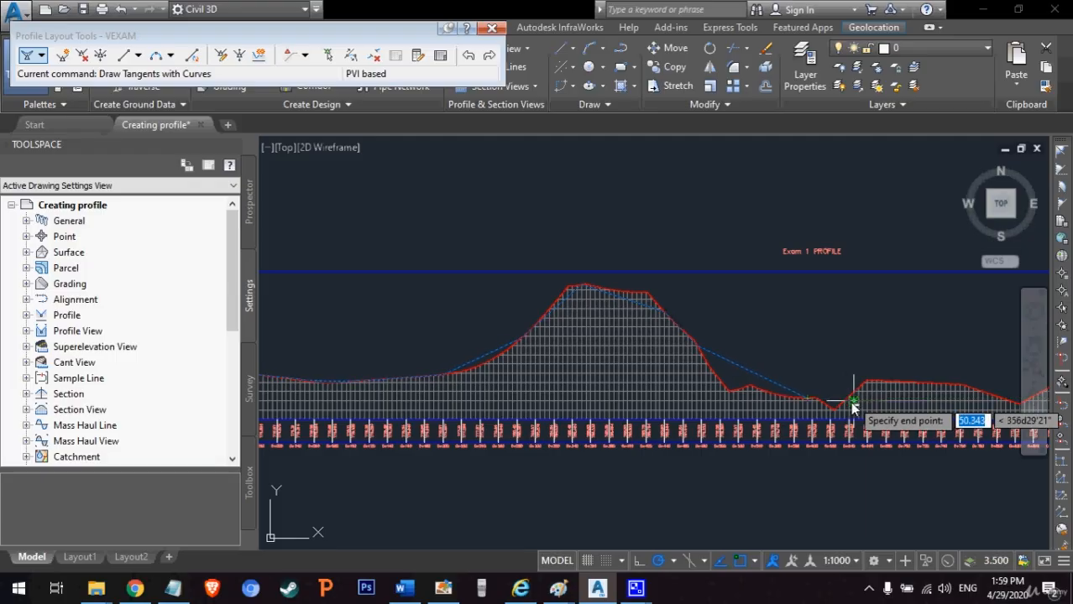
click(842, 404)
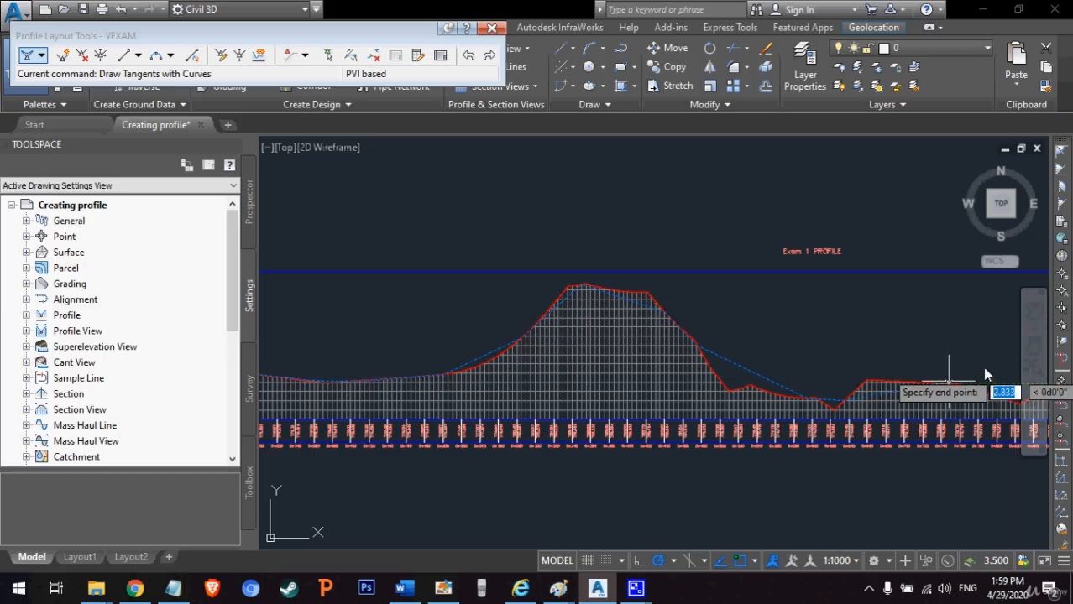
Step: Place the next VEXAM tangent point at the ground profile's low just before the small bump preceding the second hill
click(1033, 345)
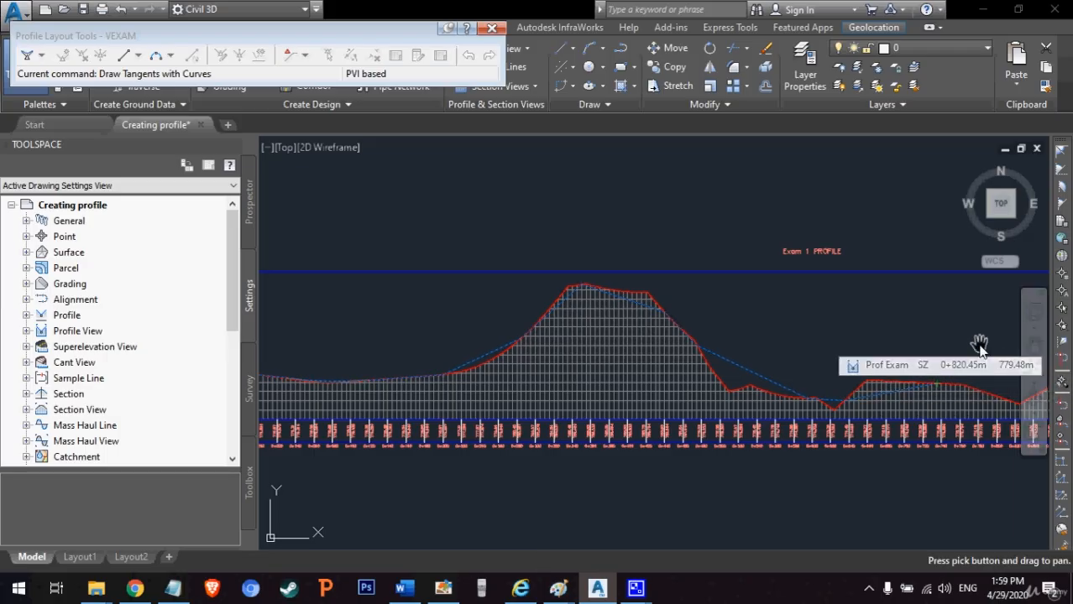
drag(977, 342, 481, 323)
right_click(483, 329)
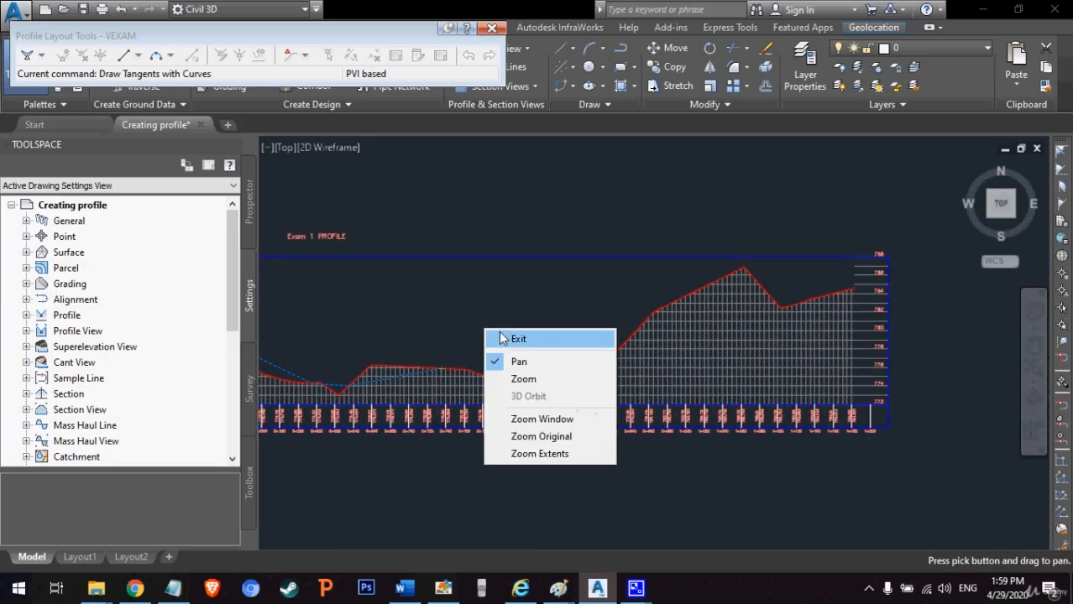
click(505, 340)
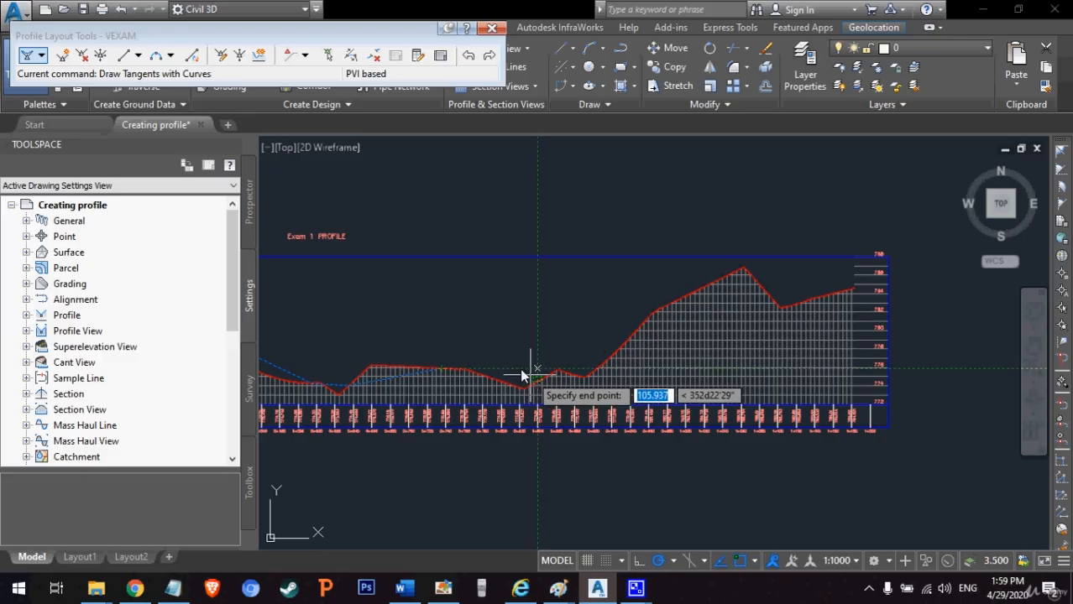
click(1033, 345)
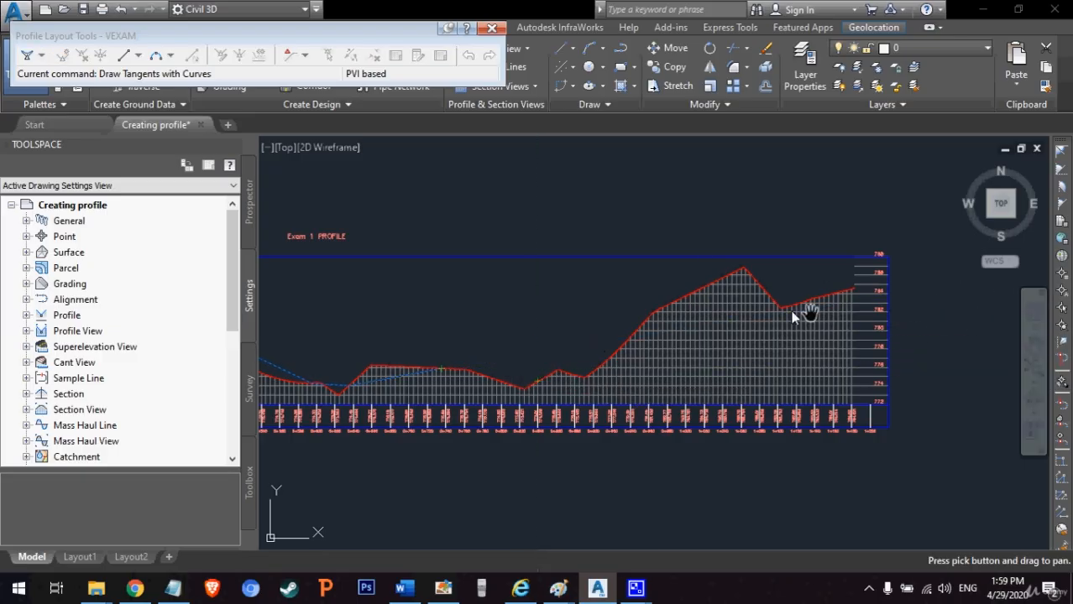
drag(571, 293, 735, 331)
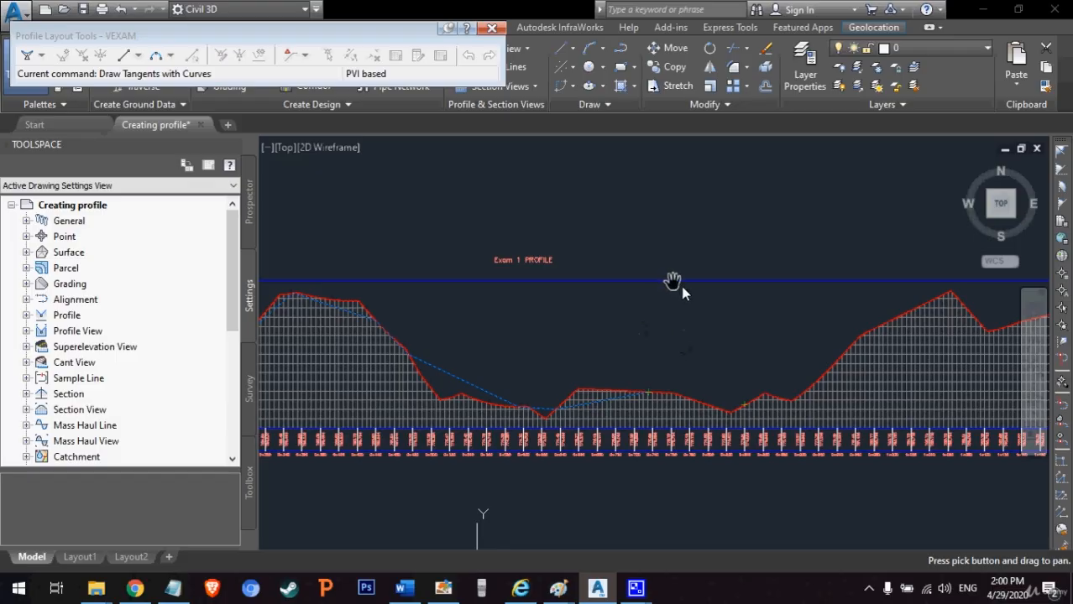
drag(933, 331, 738, 336)
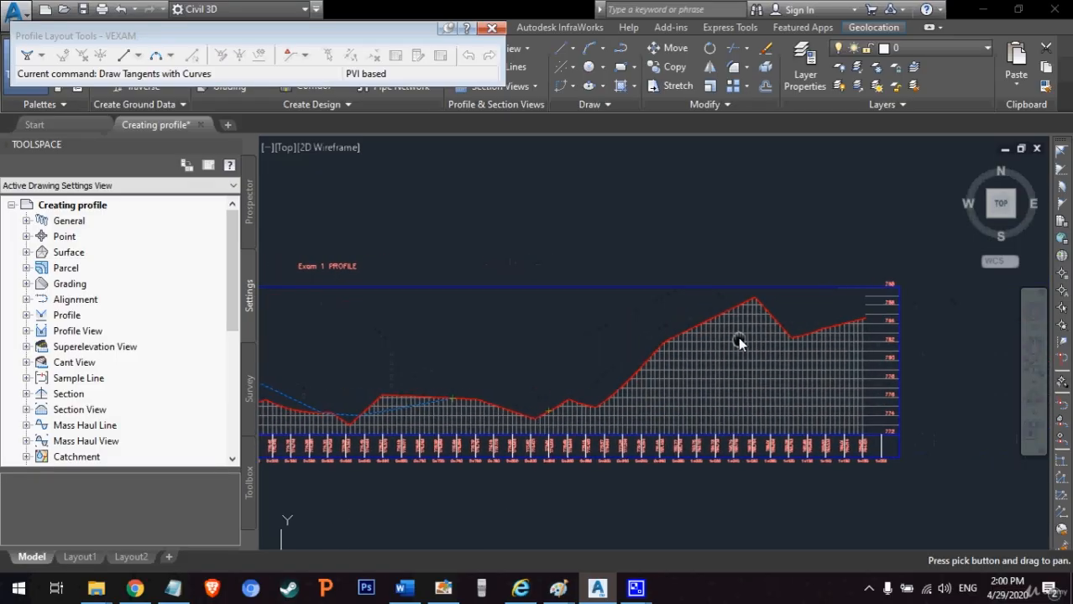
key(Escape)
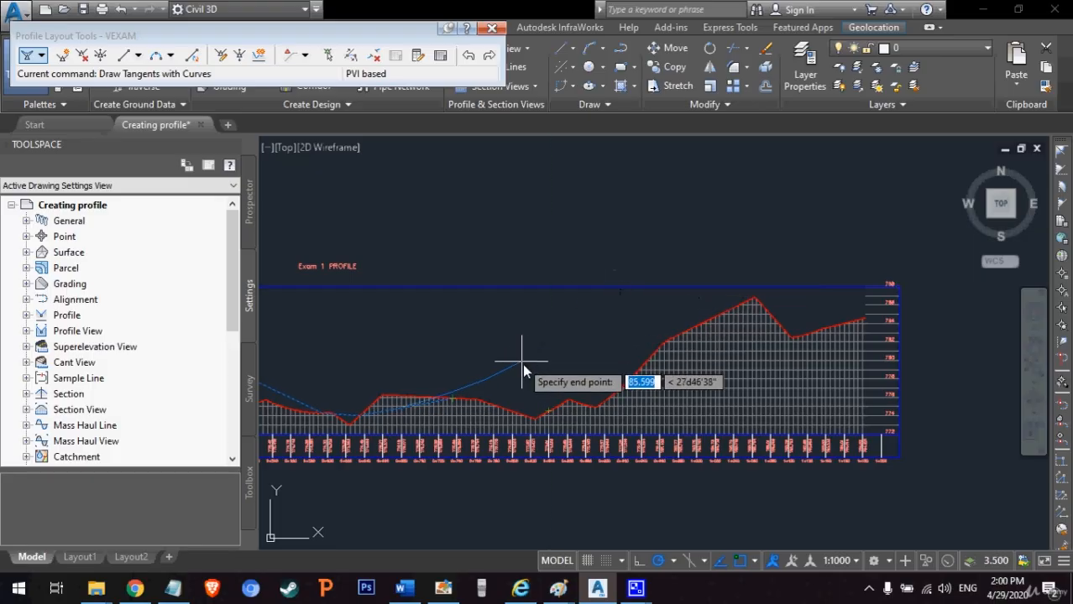
click(546, 416)
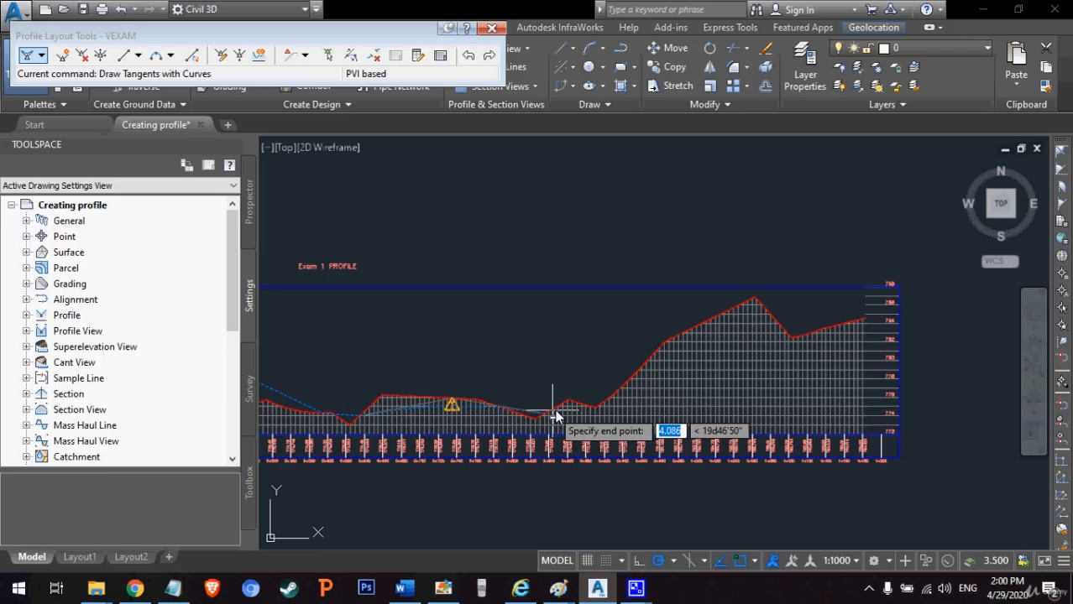
Step: Extend the VEXAM tangents from the second hill's foot to its crest and the ground profile's final endpoint, and finish the layout
click(601, 403)
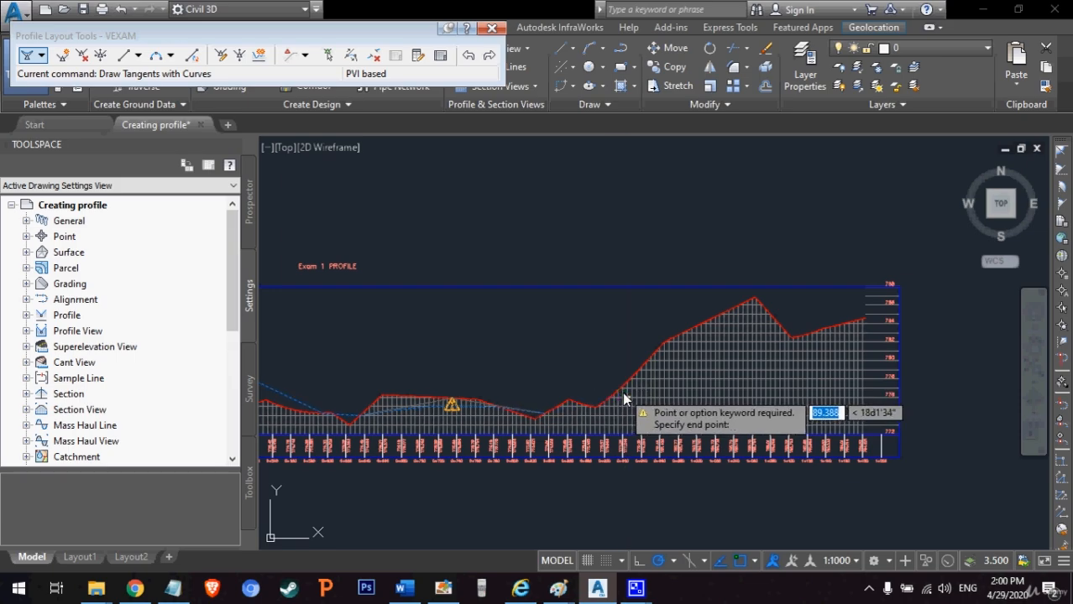
click(753, 300)
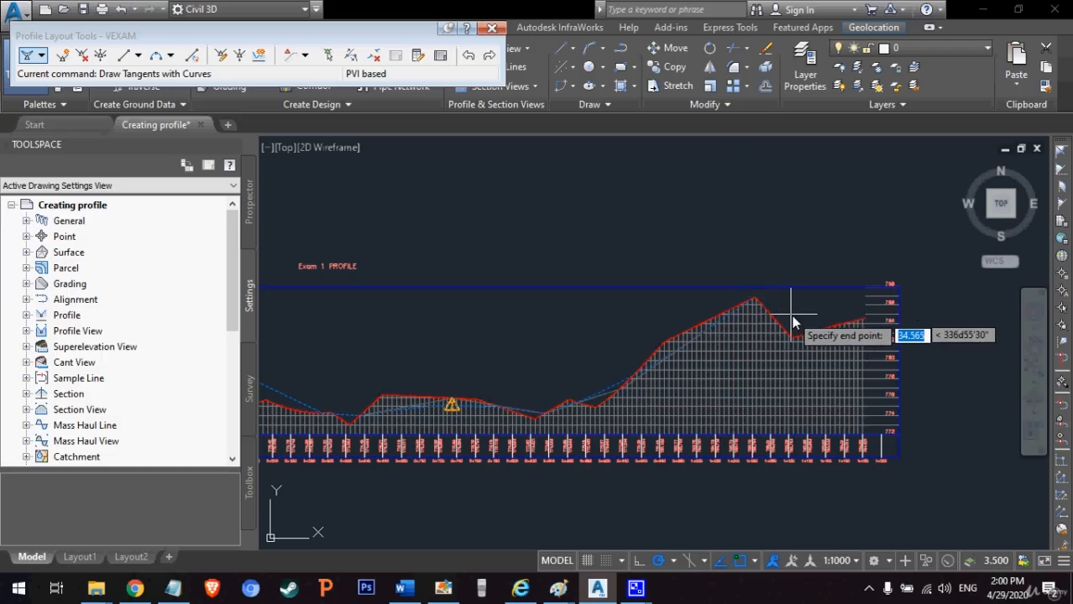
click(865, 322)
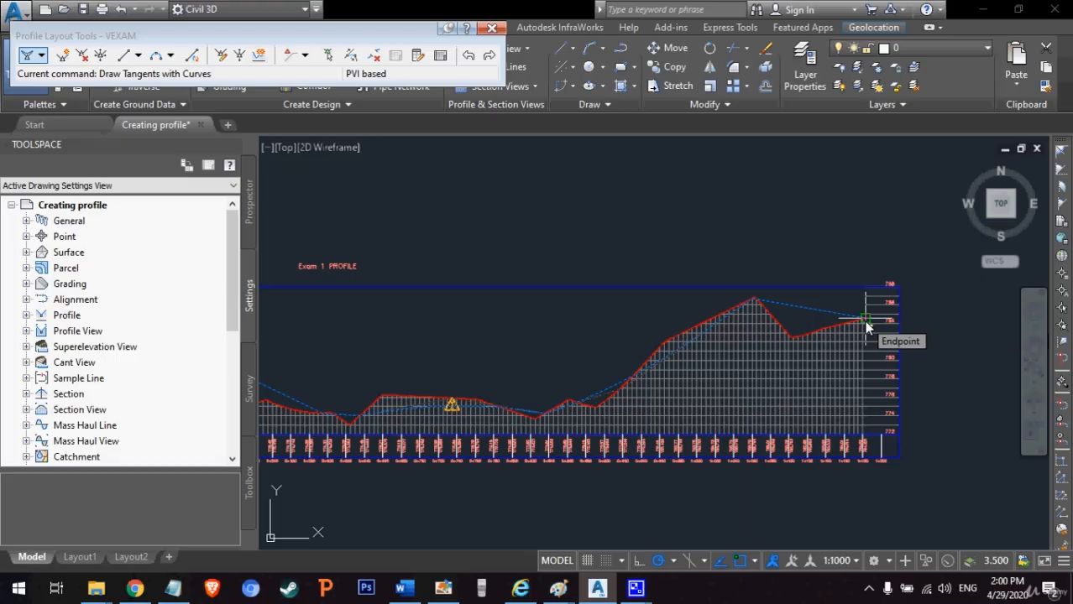
key(Return)
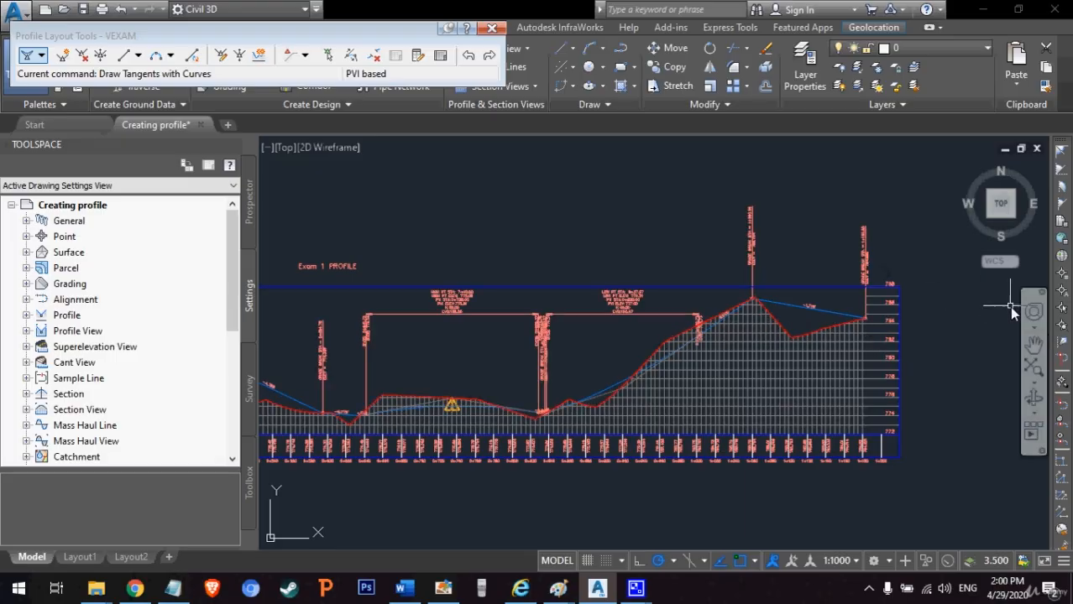
Step: Examine the sag curve labels and opening tangent grade at the start of VEXAM
click(1034, 344)
drag(447, 355, 819, 300)
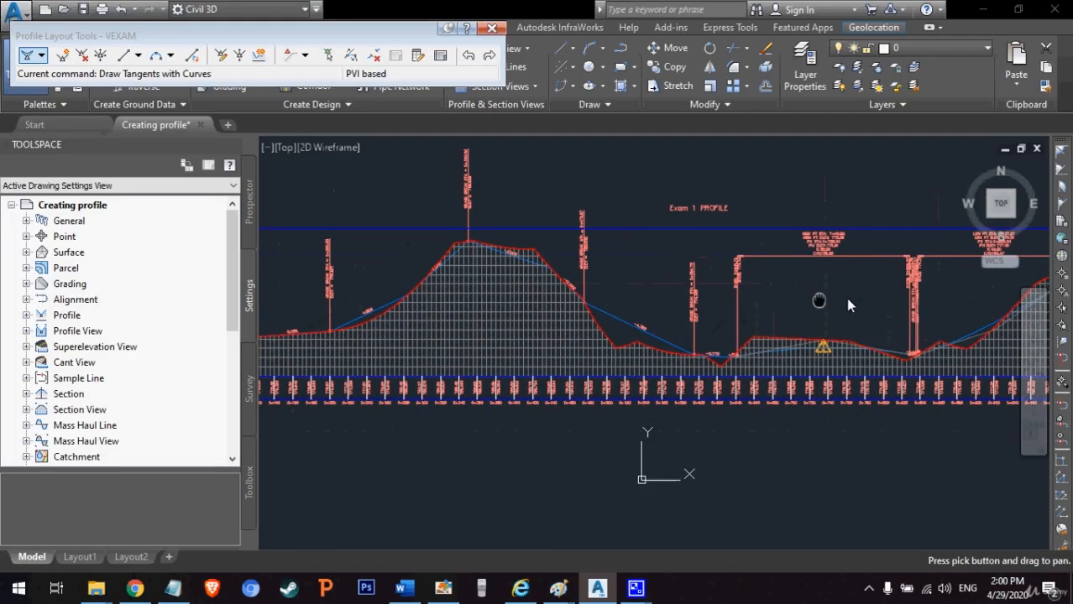
middle_drag(847, 300, 877, 298)
mouse_move(586, 323)
middle_down()
mouse_move(881, 305)
mouse_move(824, 329)
middle_up()
scroll(521, 344, up, 2)
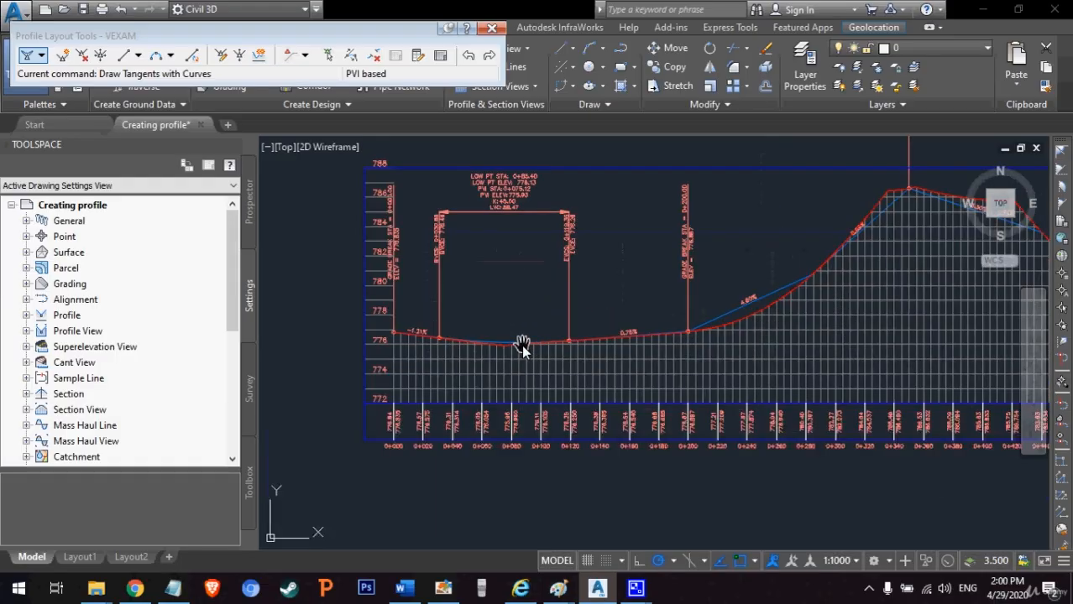
scroll(521, 345, up, 2)
drag(469, 301, 488, 361)
drag(407, 429, 406, 458)
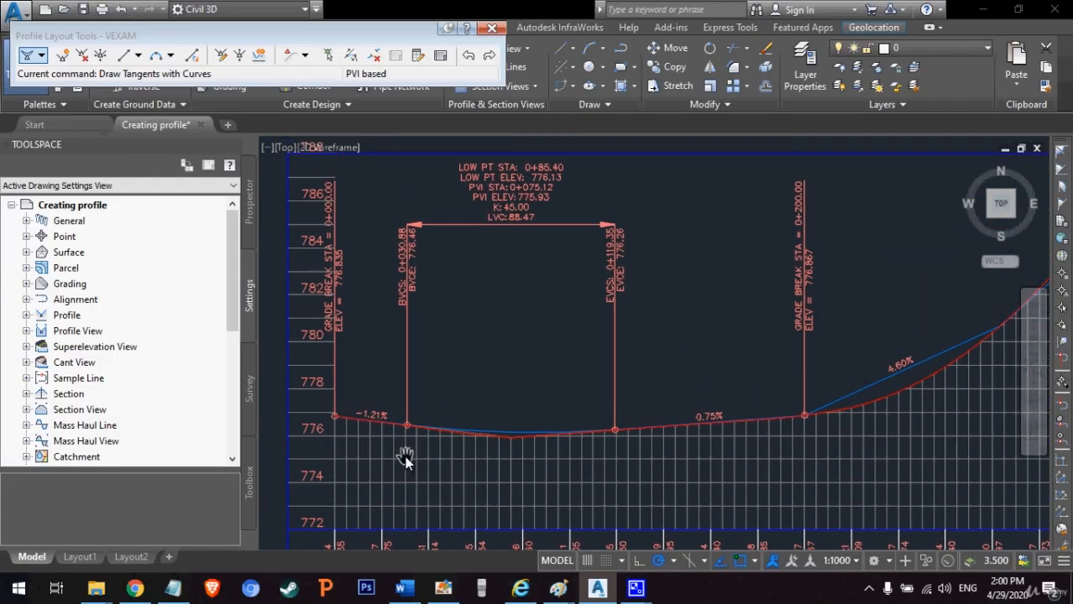
scroll(387, 431, up, 2)
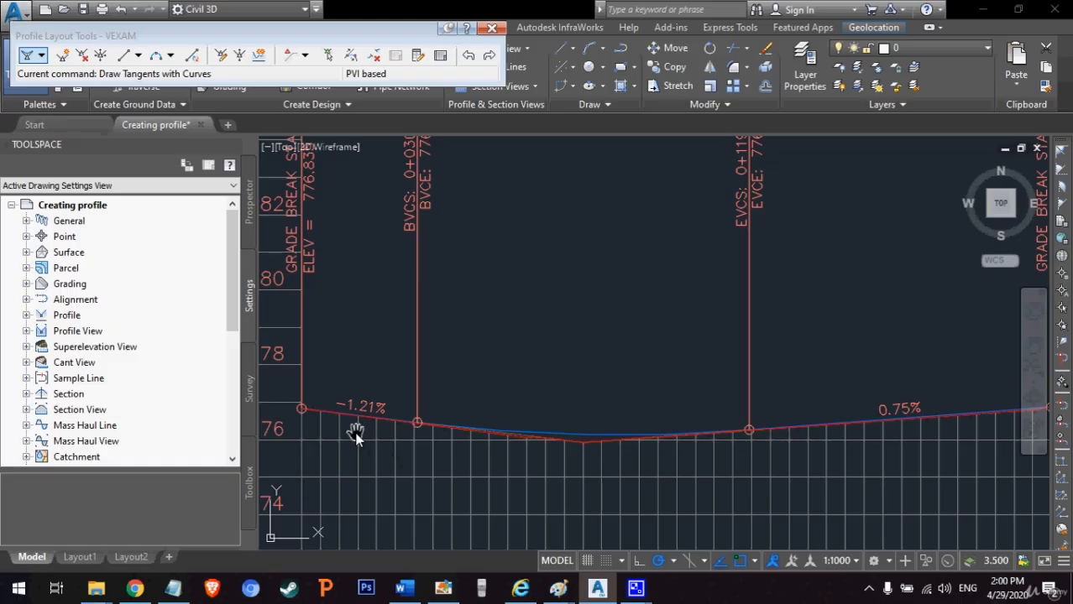
Step: Check the VEXAM tangent grades against the ground line from the first hill's foot up to its crest
middle_drag(678, 436, 497, 415)
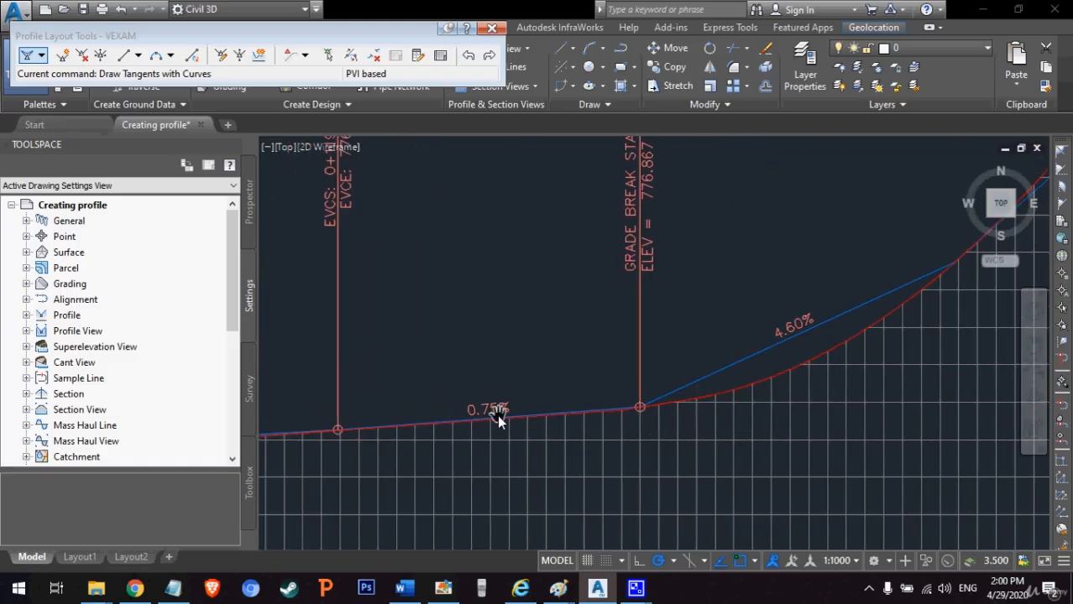
middle_drag(597, 435, 419, 445)
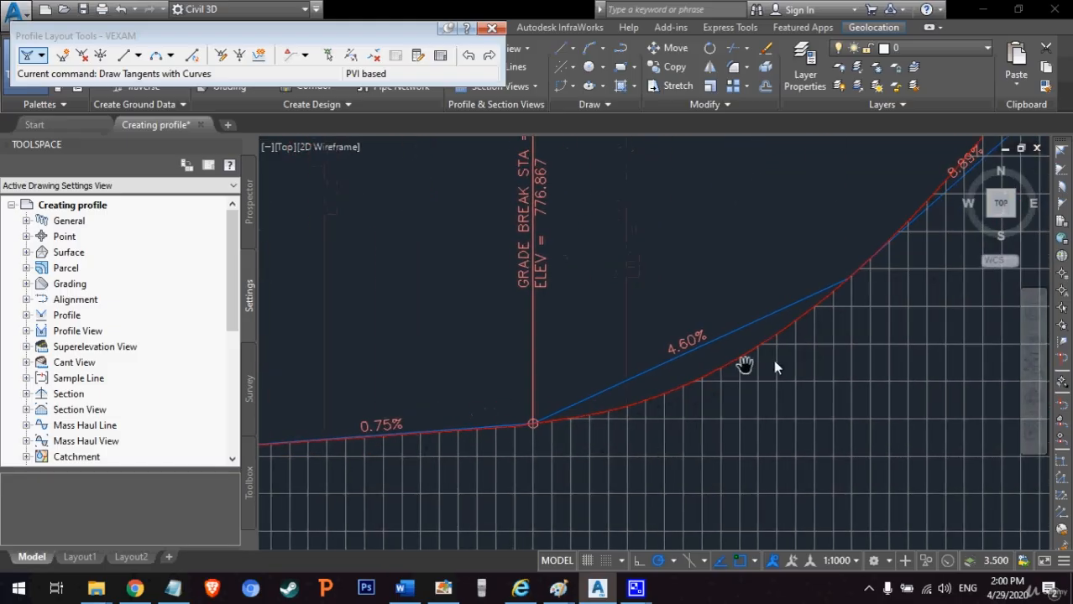
middle_drag(773, 359, 438, 462)
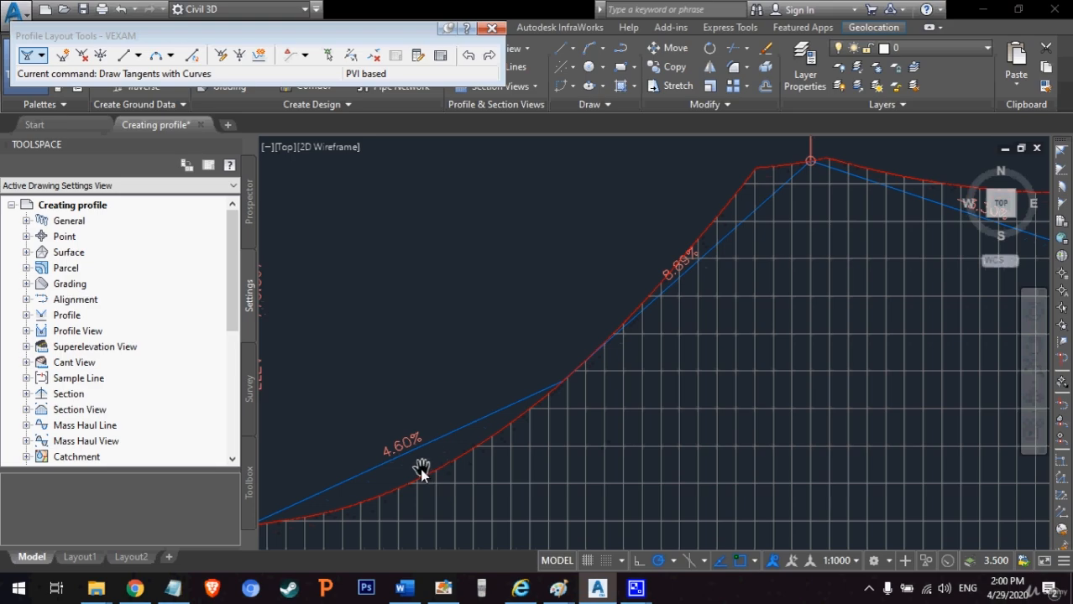
middle_drag(814, 244, 654, 341)
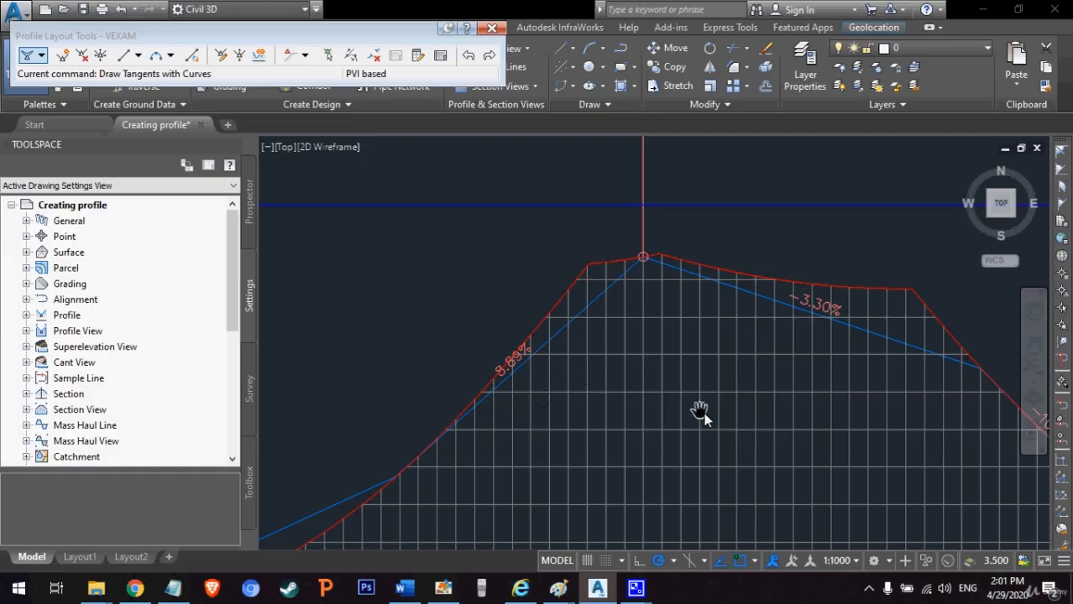
mouse_move(704, 412)
mouse_down()
mouse_move(688, 383)
mouse_move(617, 413)
mouse_up()
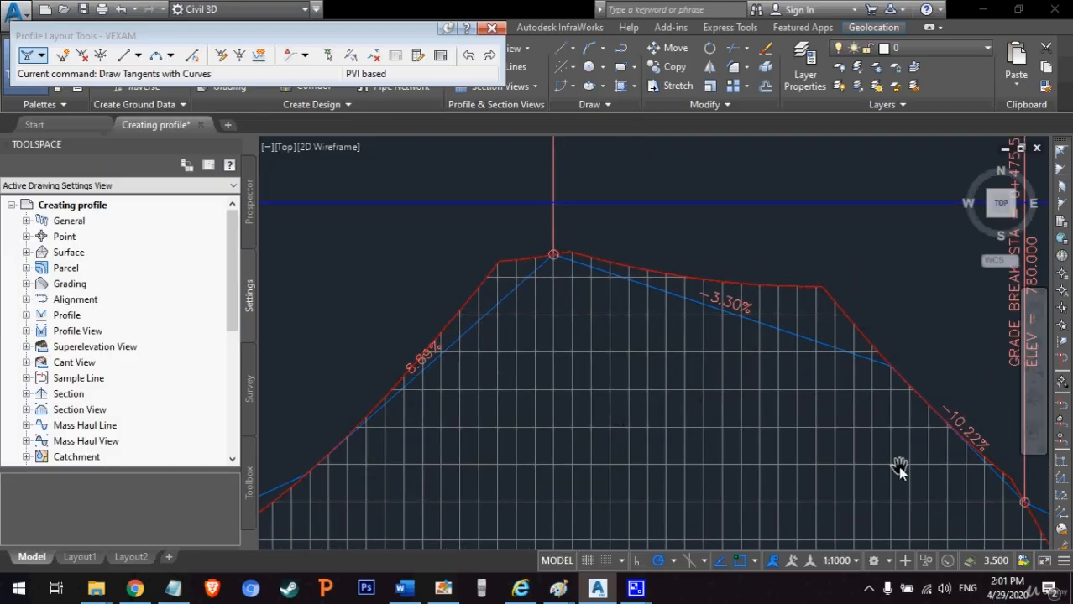
Step: Compare the VEXAM tangents with the ground line down the first hill's far slope and into the valley
mouse_move(900, 468)
mouse_down()
mouse_move(709, 363)
mouse_move(705, 388)
mouse_up()
drag(877, 490, 810, 384)
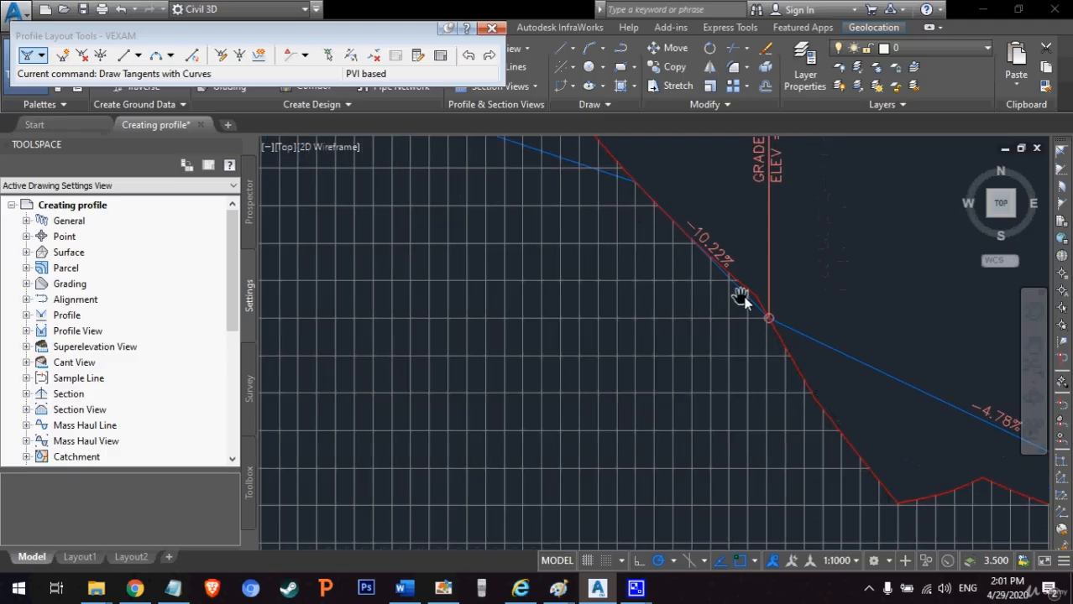
middle_drag(873, 311, 515, 312)
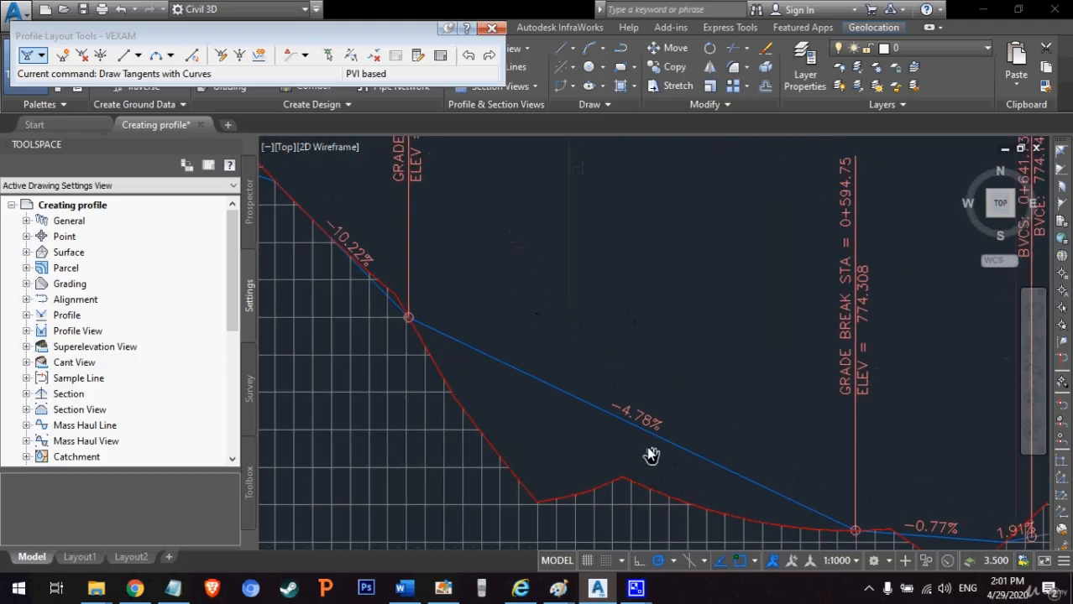
middle_drag(961, 430, 631, 299)
middle_drag(840, 293, 1041, 357)
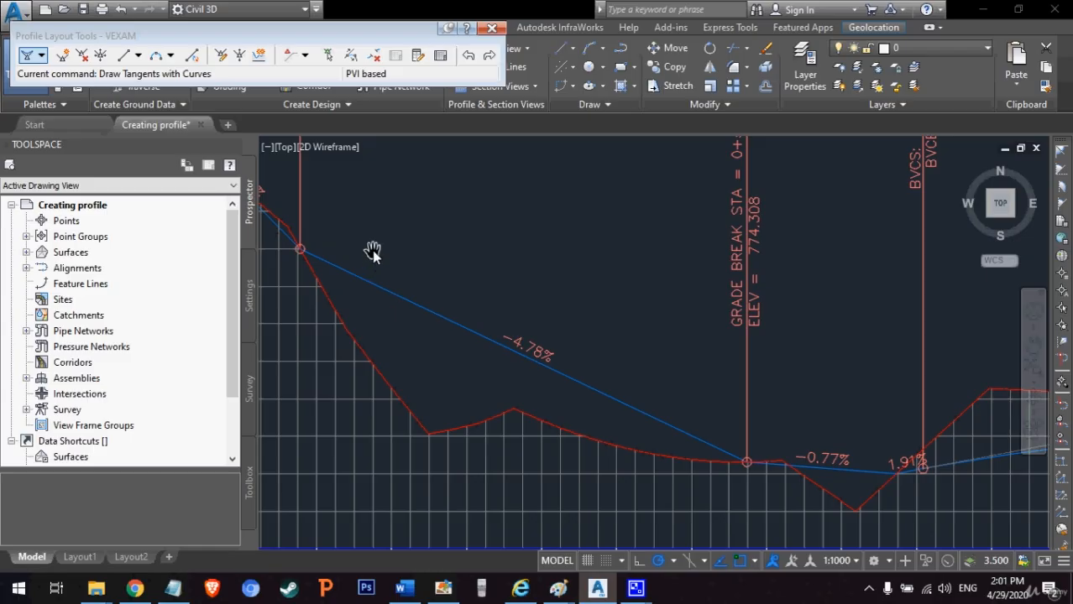
middle_drag(372, 247, 810, 362)
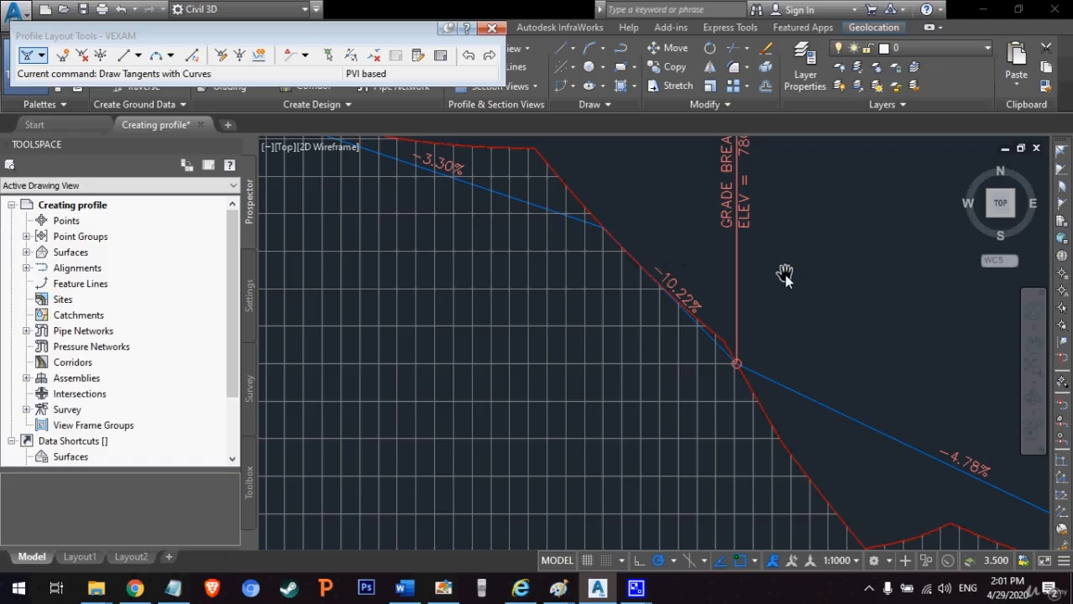
mouse_move(790, 292)
middle_down()
mouse_move(793, 359)
mouse_move(618, 379)
mouse_move(642, 327)
middle_up()
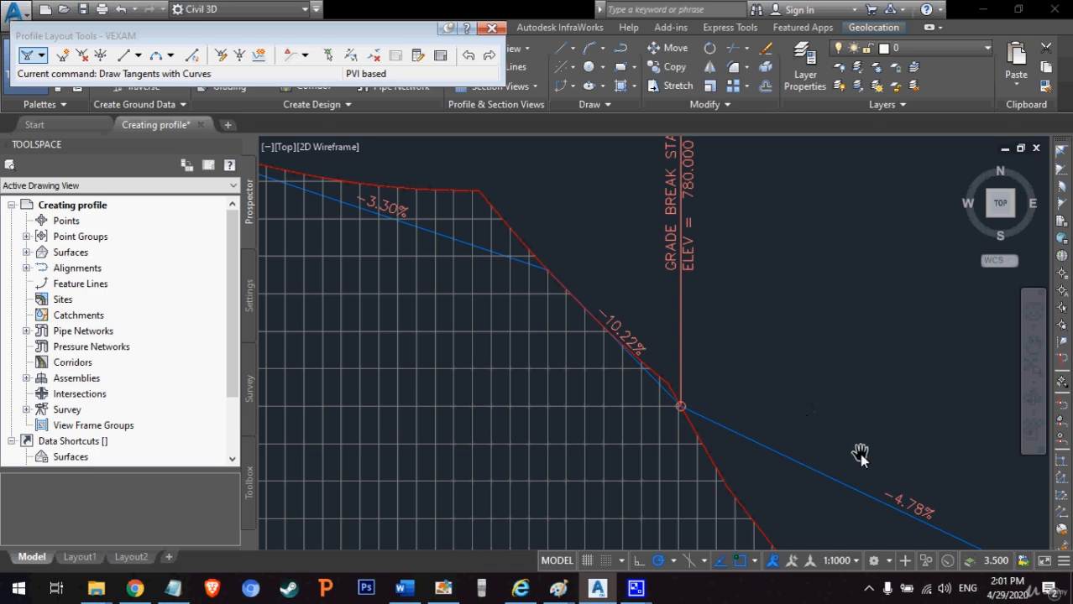
middle_drag(858, 453, 558, 233)
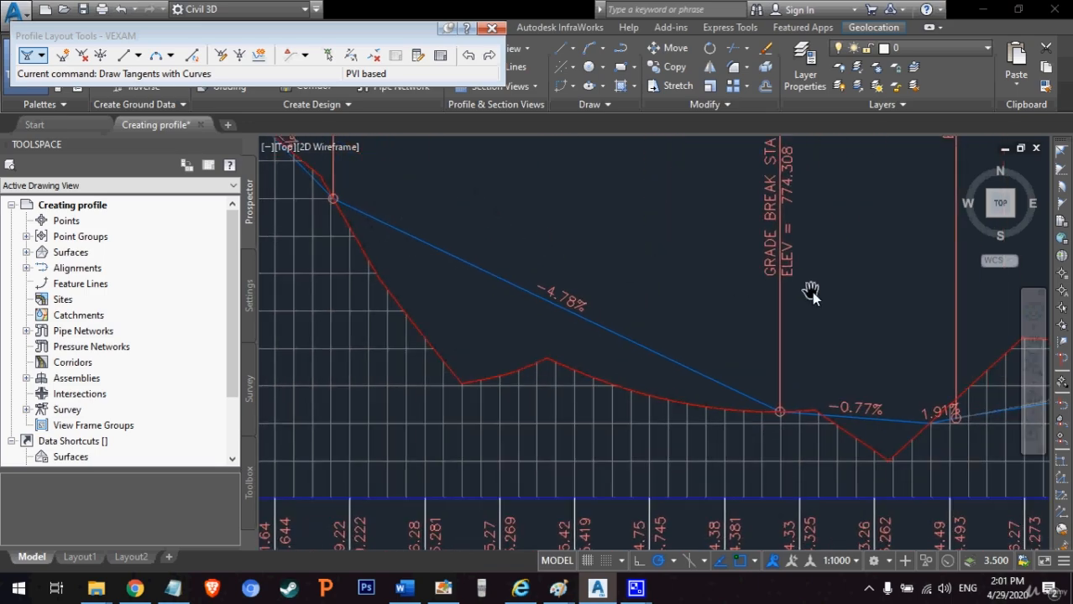
Step: Inspect the VEXAM curves and grades from the valley's low rise over the second hill to the profile's end
middle_drag(811, 292, 487, 276)
middle_drag(798, 312, 522, 359)
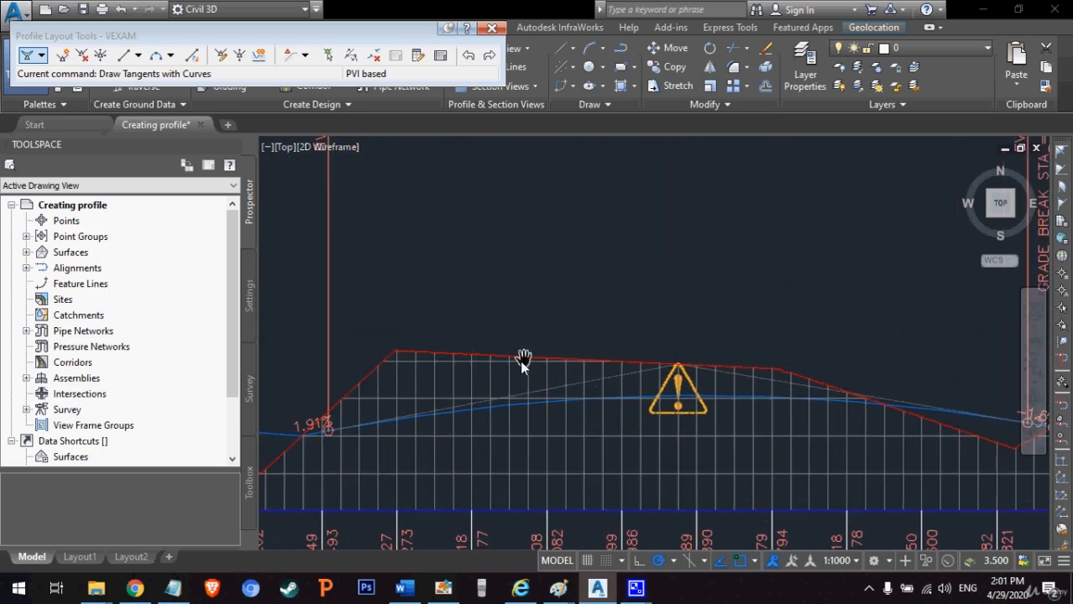
middle_drag(859, 400, 387, 369)
middle_drag(781, 364, 528, 432)
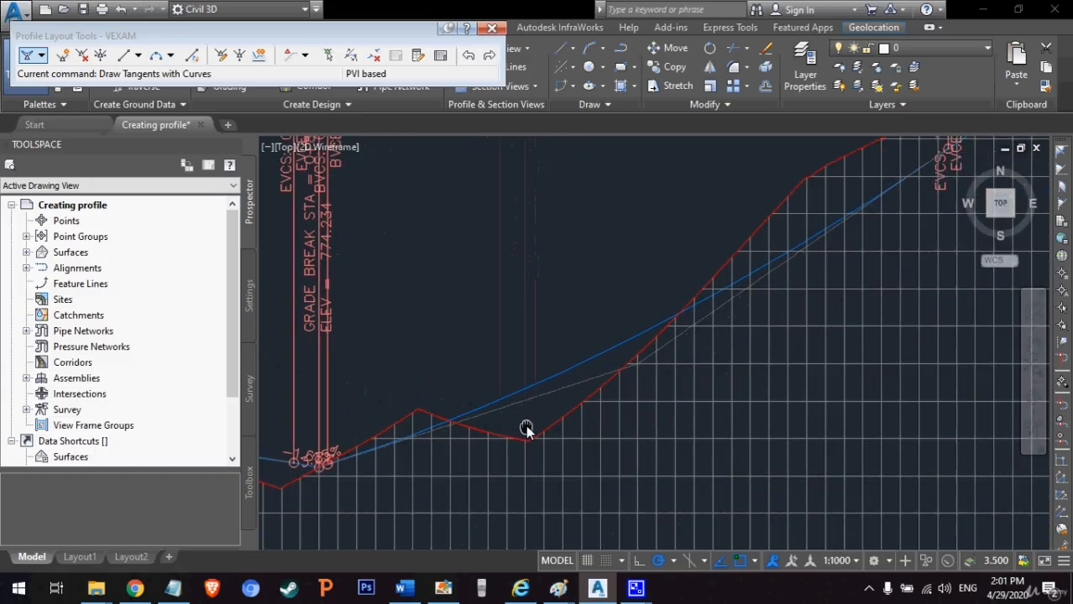
middle_drag(769, 301, 501, 431)
middle_drag(671, 316, 598, 383)
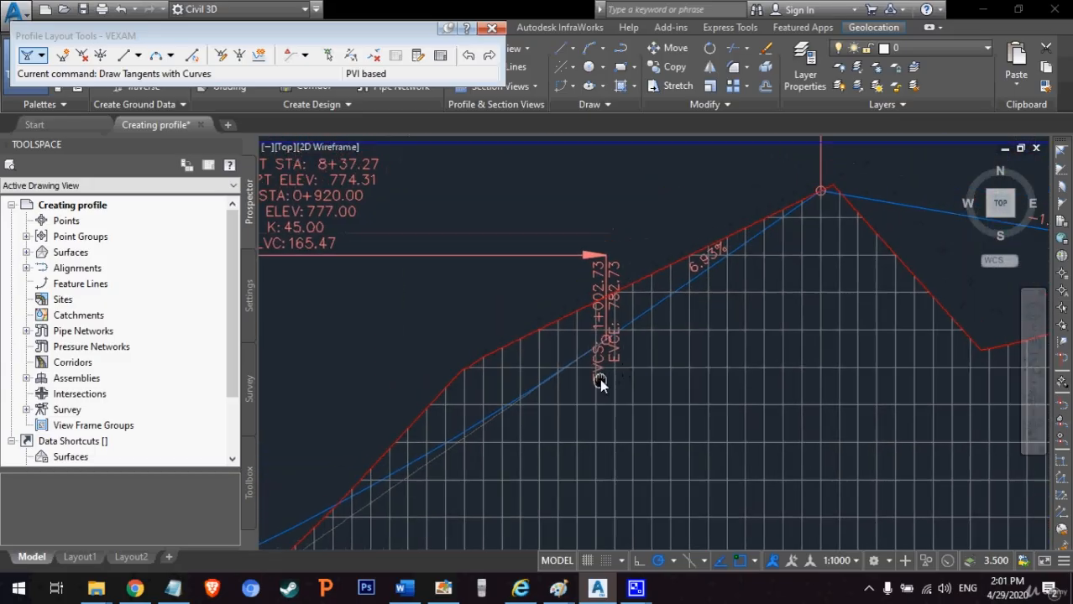
middle_drag(742, 285, 491, 328)
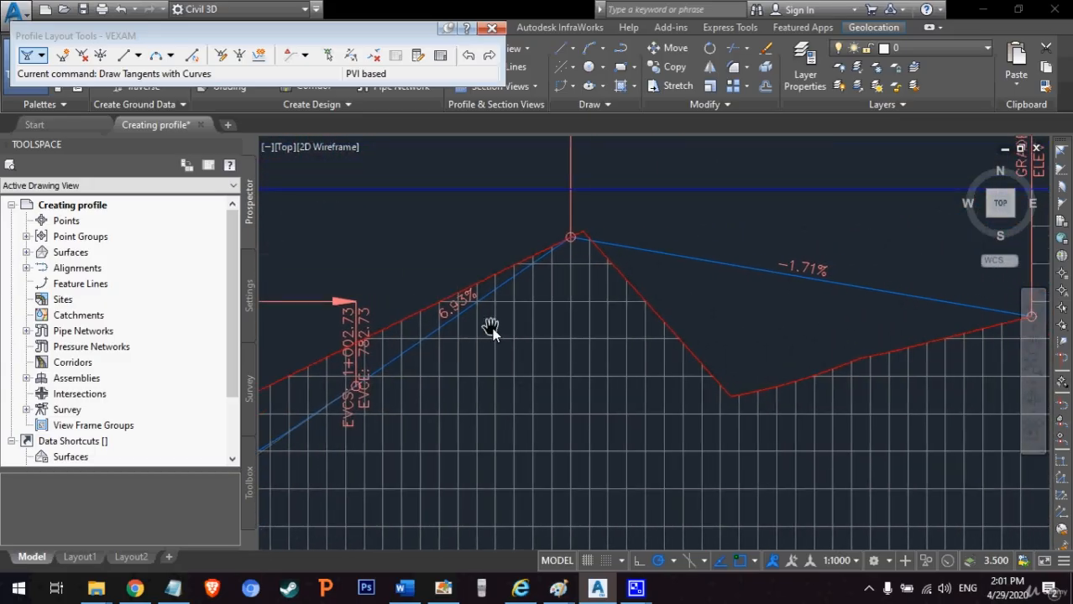
middle_drag(838, 320, 476, 346)
drag(457, 361, 801, 360)
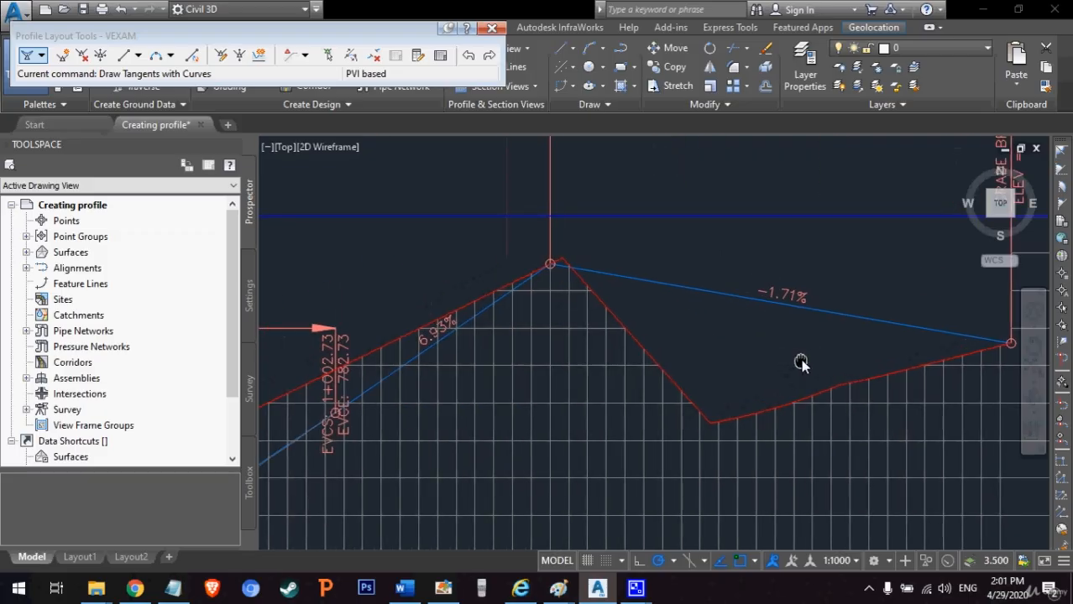
Step: Review the complete VEXAM layout across the Exam 1 profile view, returning to its starting stations
right_click(673, 328)
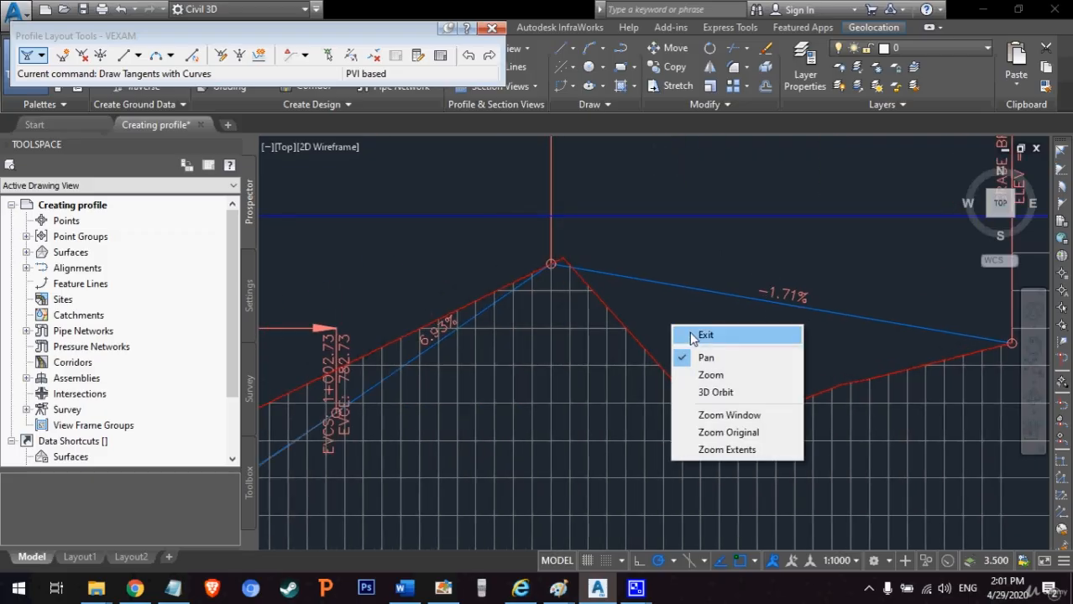
click(691, 334)
click(1033, 347)
drag(517, 356, 952, 345)
scroll(725, 381, down, 8)
drag(554, 401, 732, 398)
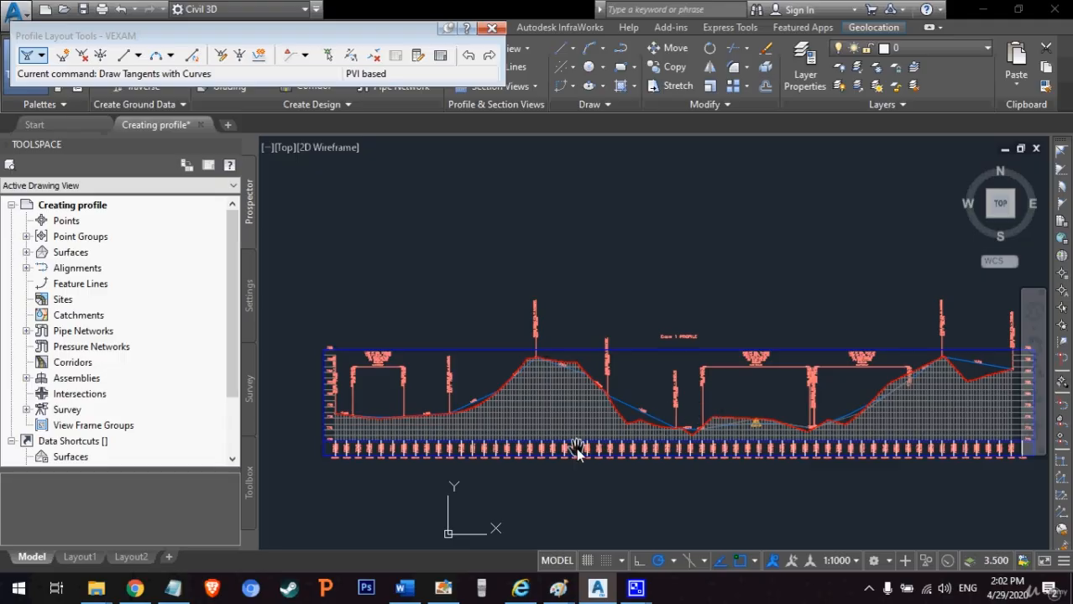
scroll(489, 407, up, 2)
scroll(421, 419, up, 1)
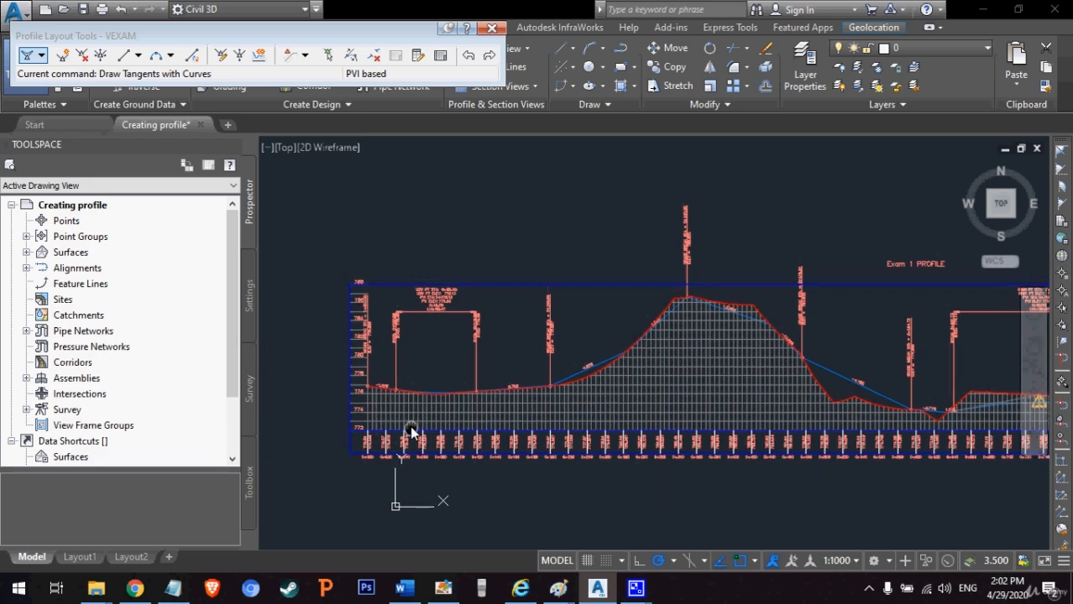
Step: Recheck the VEXAM sag curve and tangent grades from the starting station over the first hill against the ground line
scroll(371, 419, up, 4)
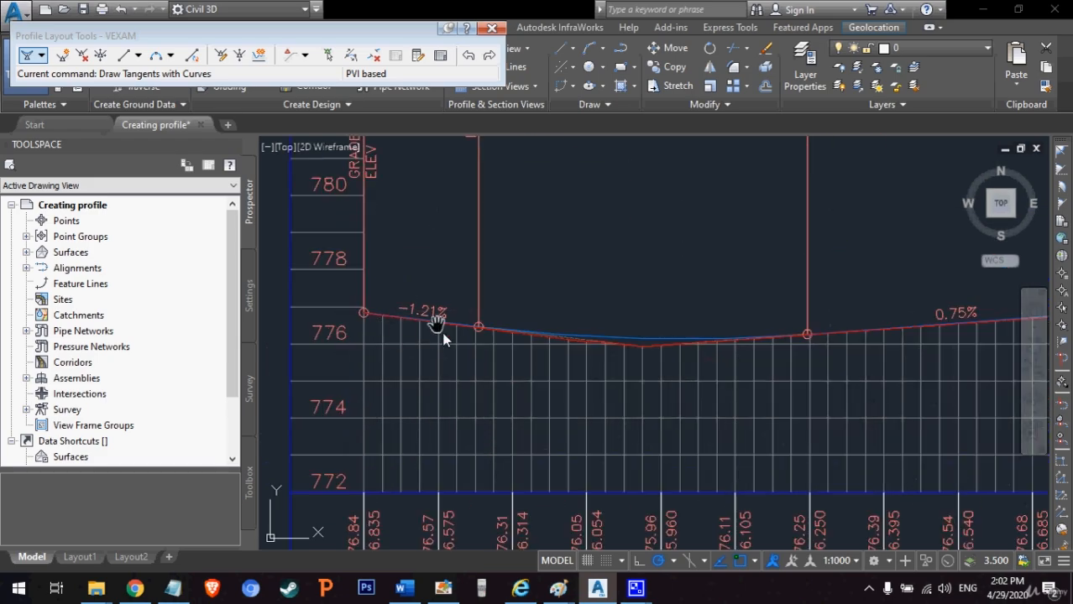
middle_drag(796, 412, 551, 438)
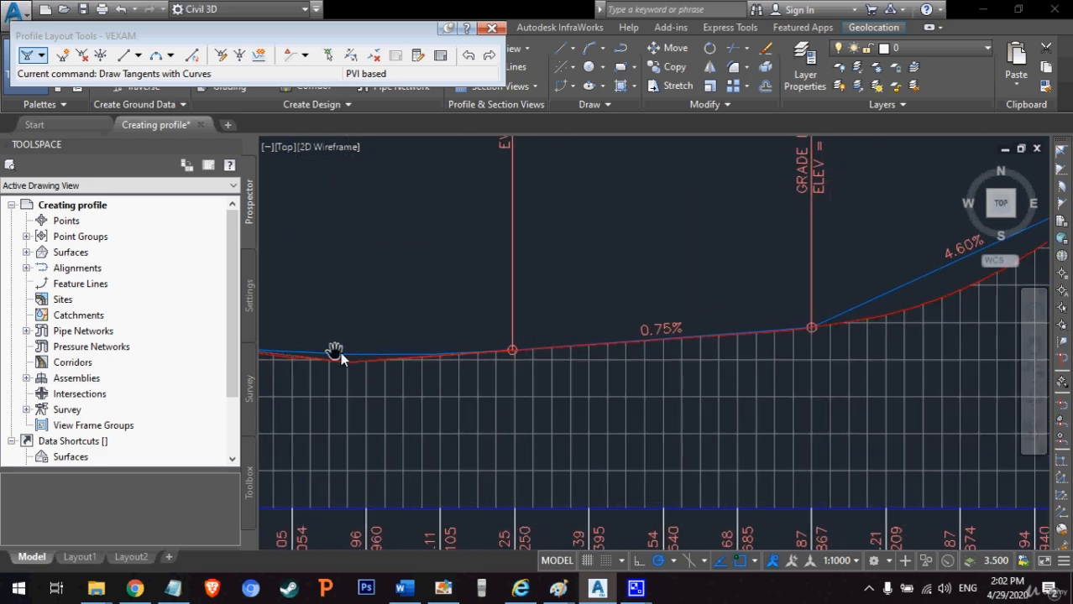
middle_drag(989, 371, 384, 481)
middle_drag(731, 202, 340, 480)
middle_drag(689, 518, 502, 334)
middle_drag(764, 443, 298, 312)
Step: Recheck the flagged curve on the valley's low rise, the following curve up the second hill and the closing tangent against the ground line
middle_drag(718, 339, 373, 351)
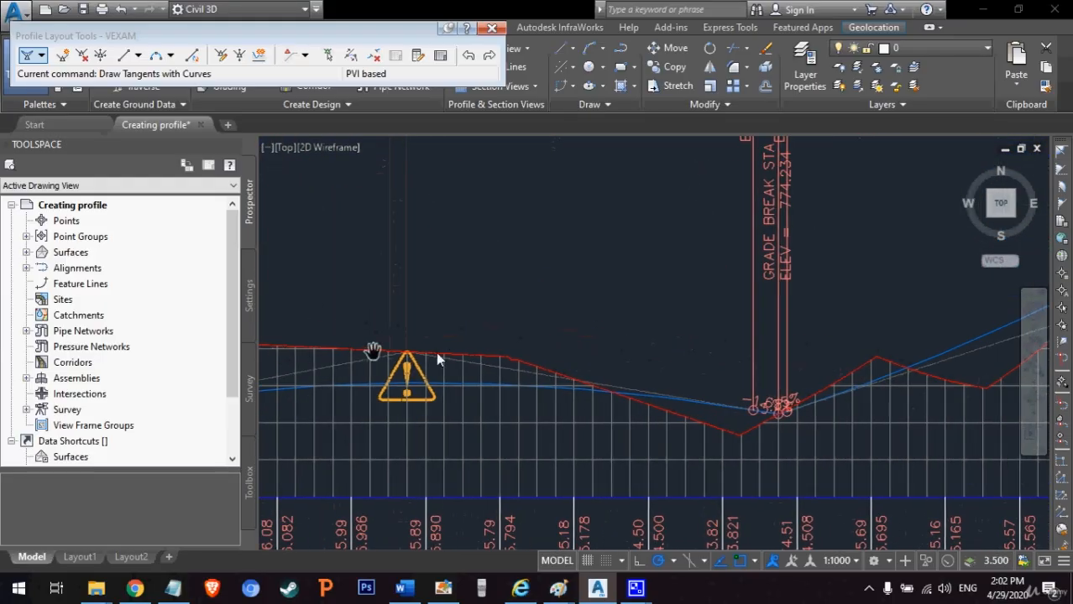
middle_drag(789, 362, 338, 362)
middle_drag(794, 224, 419, 382)
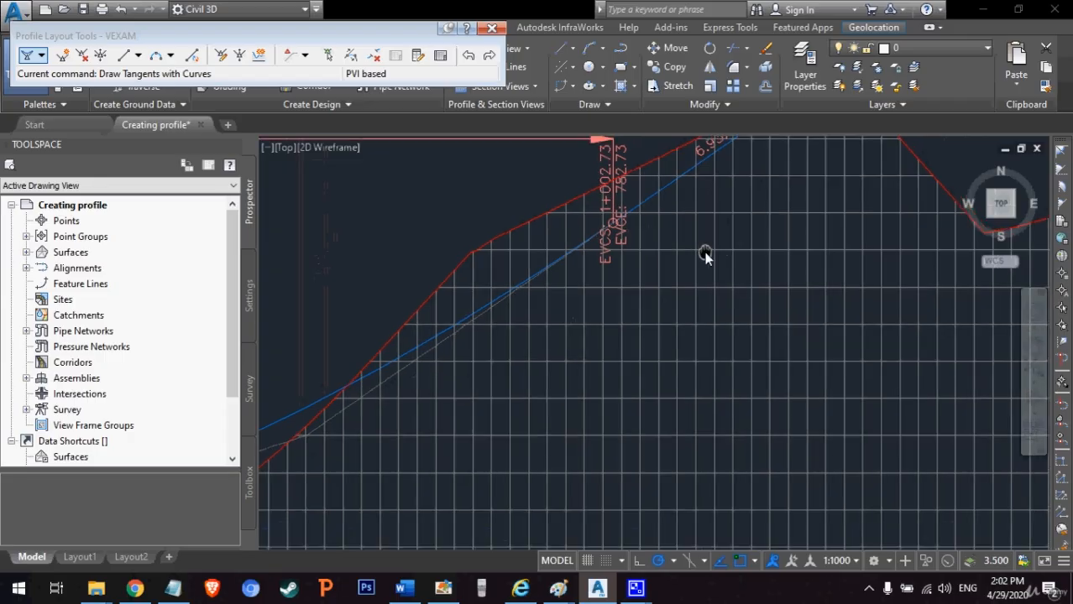
middle_drag(706, 256, 392, 462)
middle_drag(801, 474, 651, 423)
middle_drag(477, 335, 594, 335)
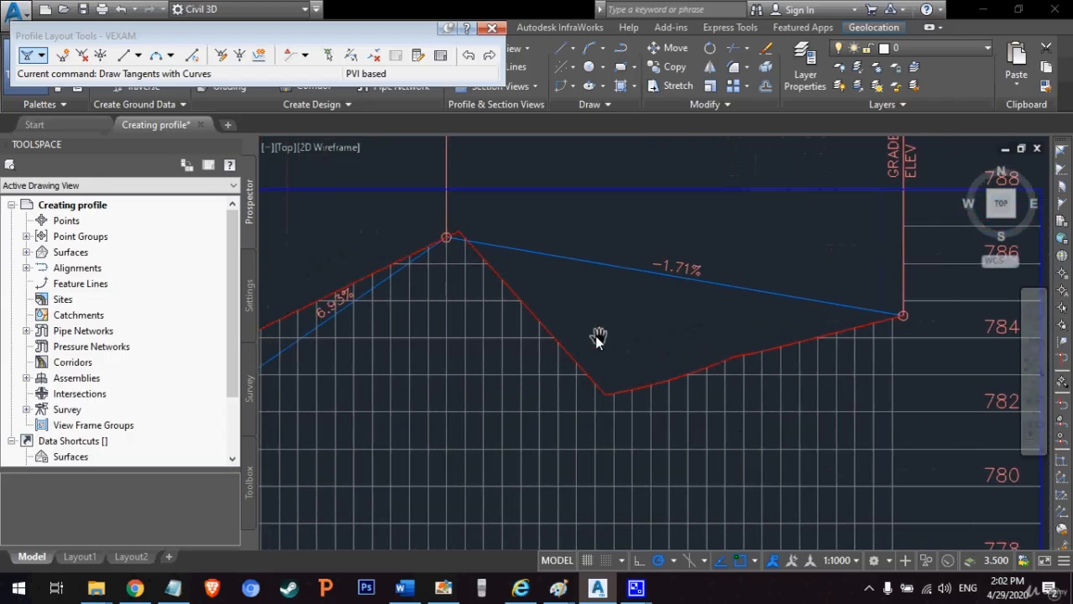
Step: Review the whole Exam 1 profile view from its end back to its start, with the full VEXAM layout in view
scroll(535, 329, down, 2)
middle_drag(264, 424, 564, 370)
scroll(560, 370, down, 1)
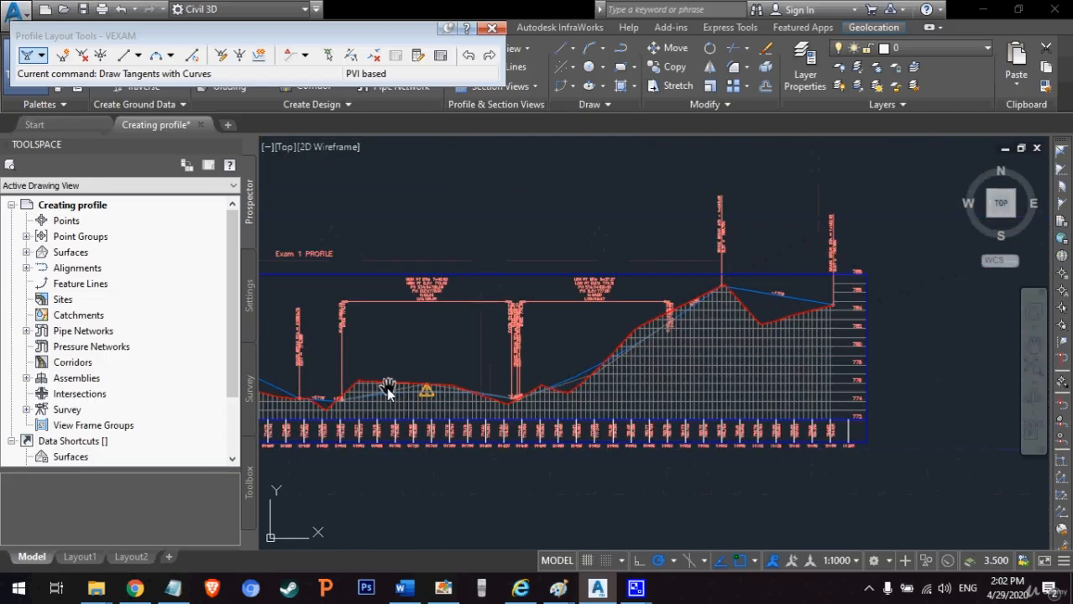
middle_drag(387, 389, 780, 387)
scroll(656, 361, down, 2)
middle_drag(571, 361, 525, 420)
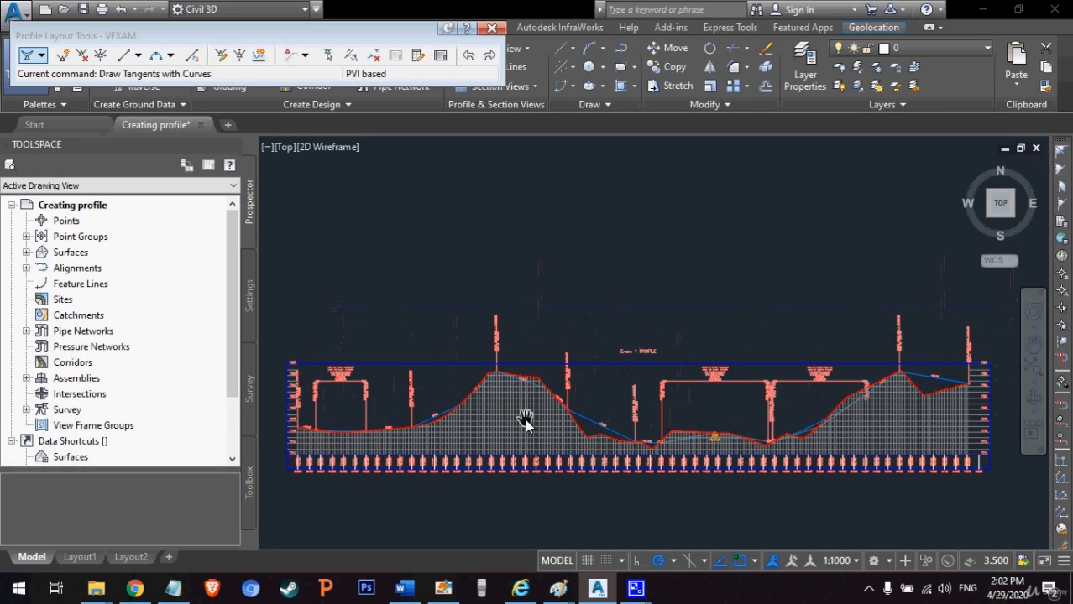